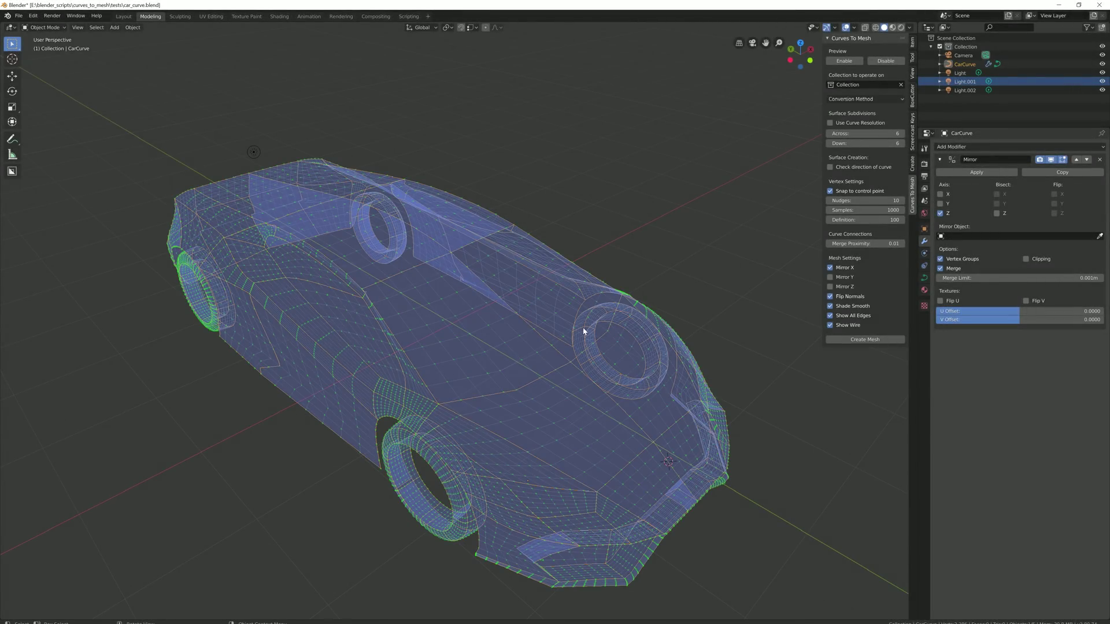
pyautogui.moveTo(583, 328); pyautogui.dragTo(562, 319, button='middle')
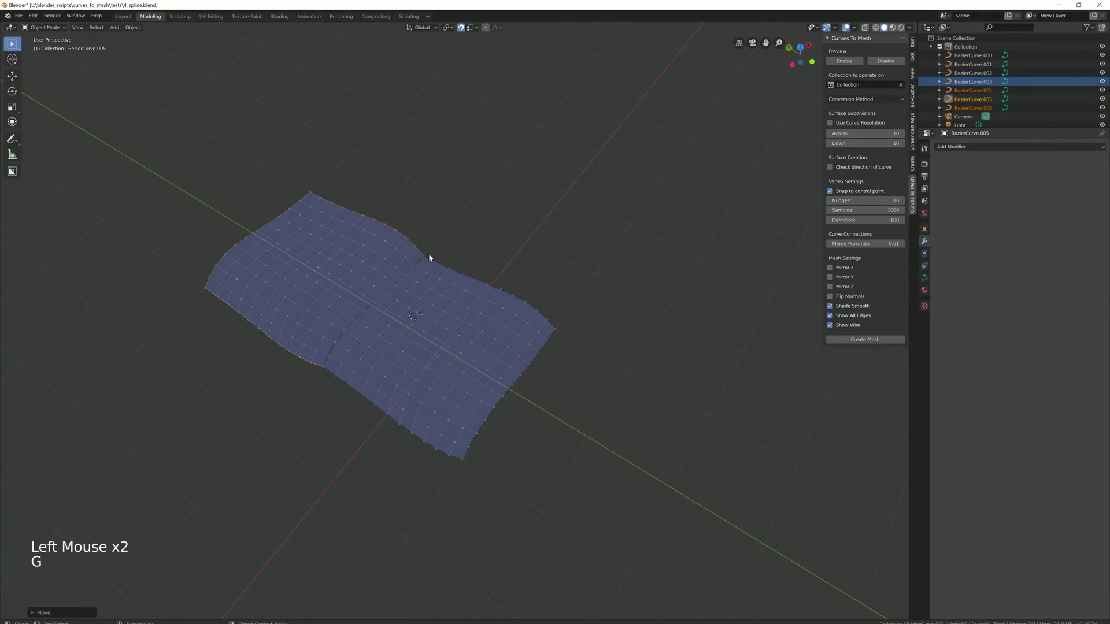
# Step: Duplicate the selected border curves of the surface grid and move the copies against its edge to extend the surface
pyautogui.hotkey('shift', 'd')
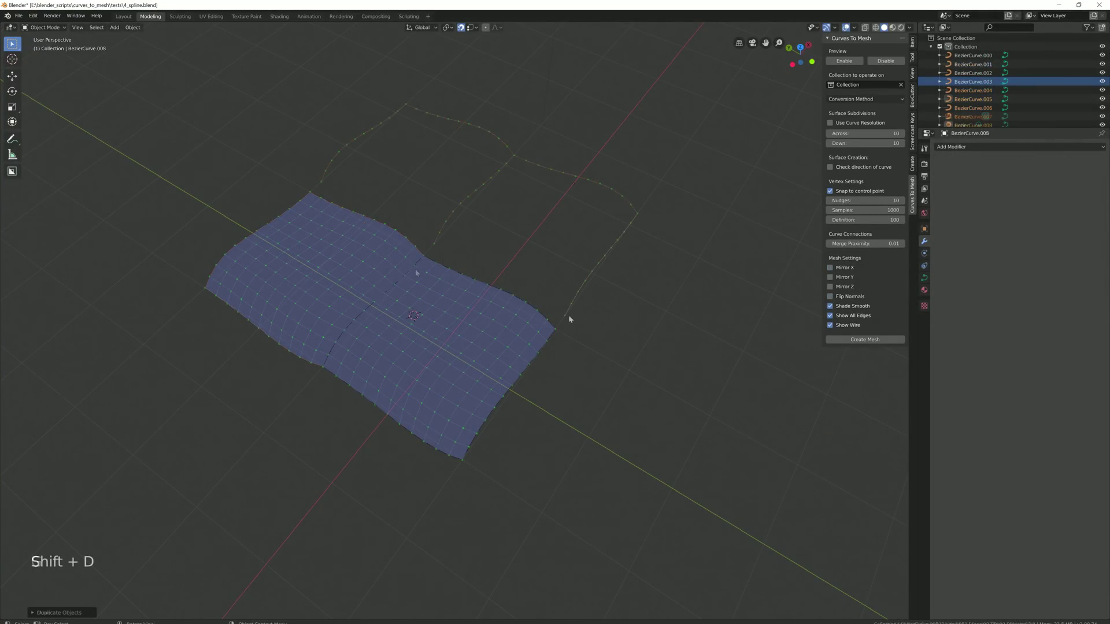
pyautogui.press('g')
pyautogui.middleClick(372, 314)
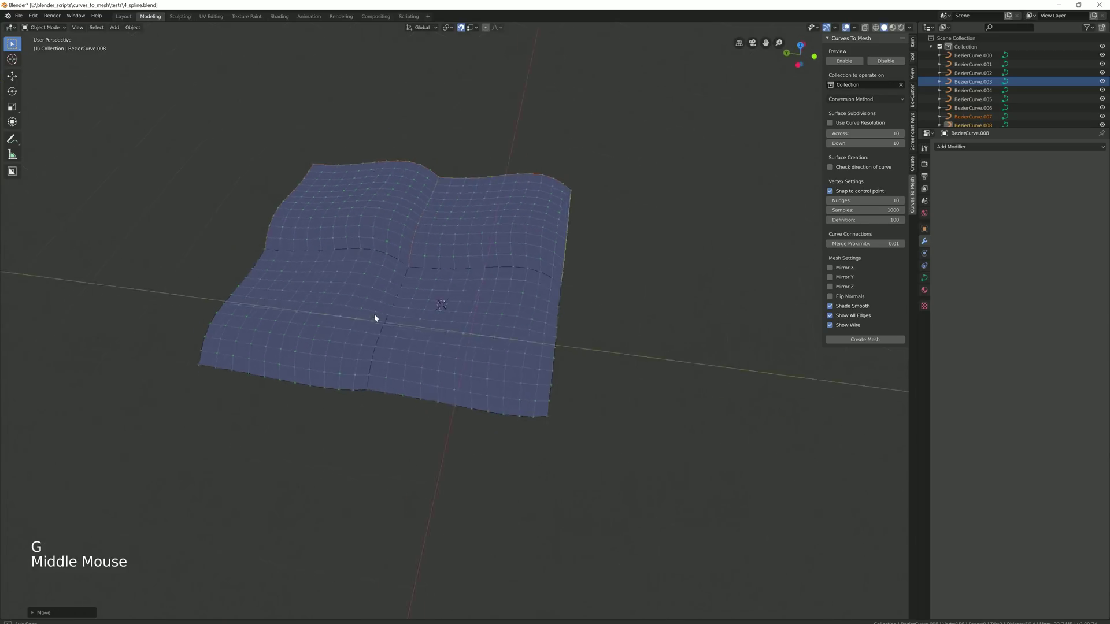
pyautogui.click(421, 310)
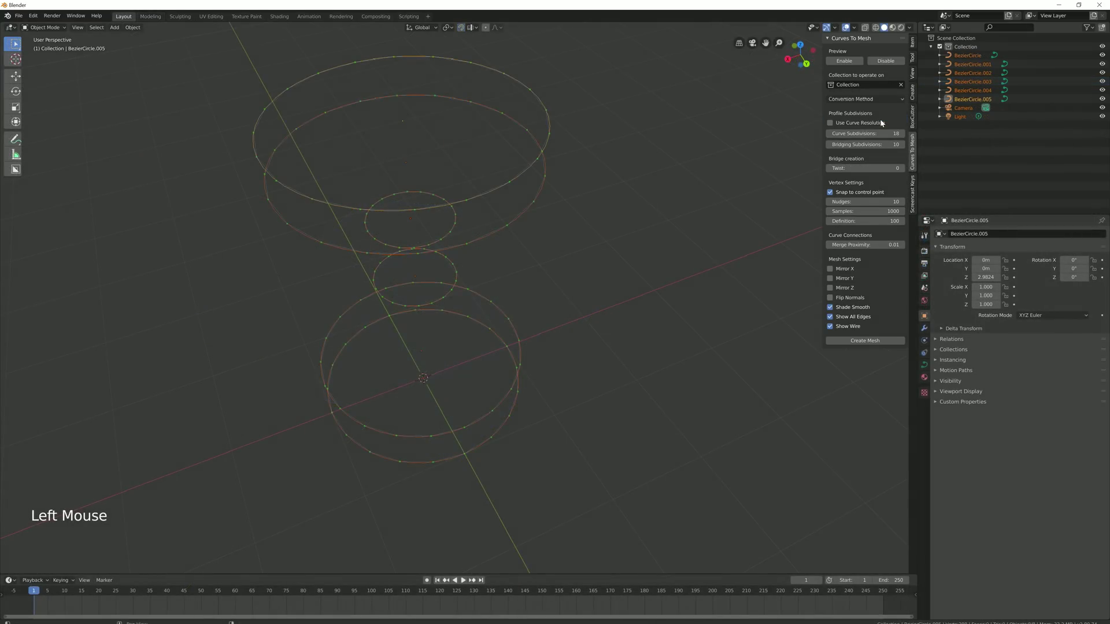
pyautogui.moveTo(493, 371); pyautogui.dragTo(426, 349, button='middle')
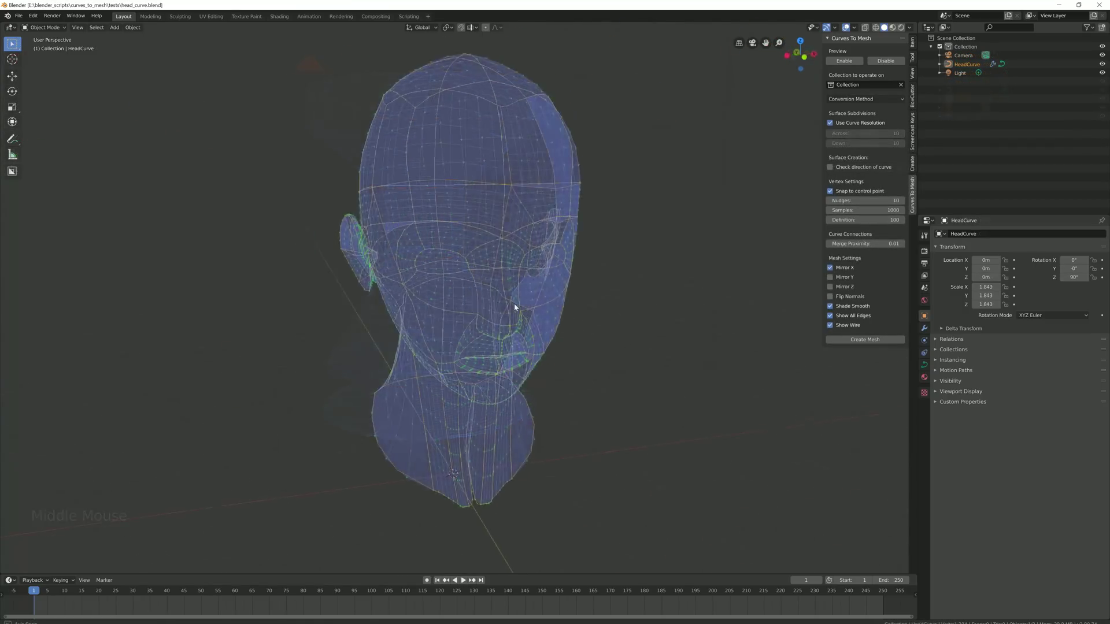
pyautogui.moveTo(514, 306); pyautogui.dragTo(548, 306, button='middle')
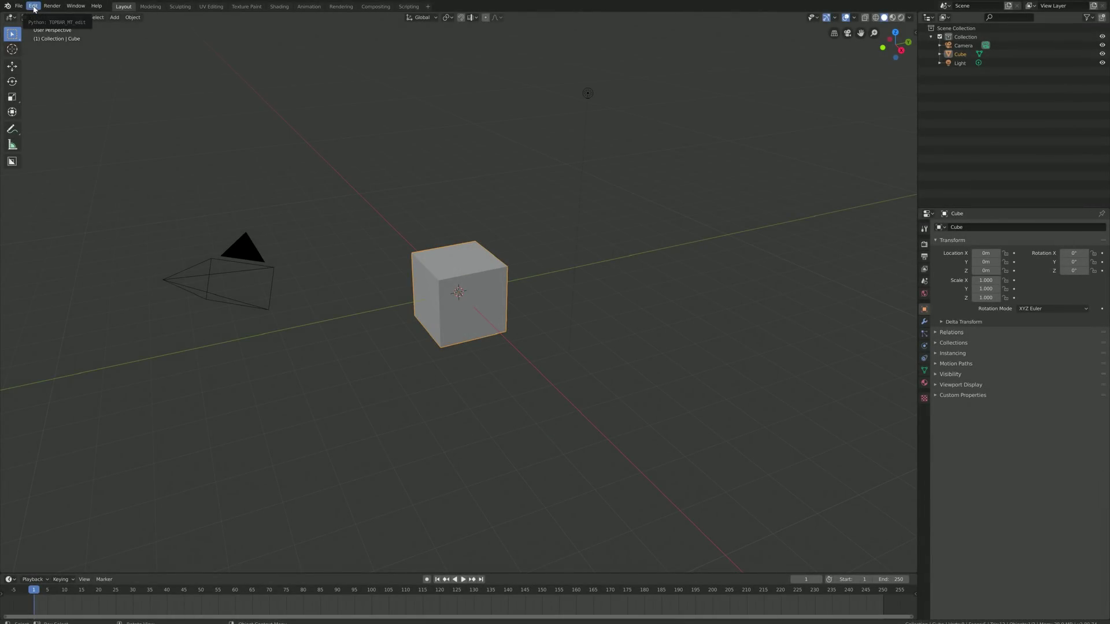
# Step: Open the preferences, search the add-ons for "Extra", and clear the search again
pyautogui.click(34, 7)
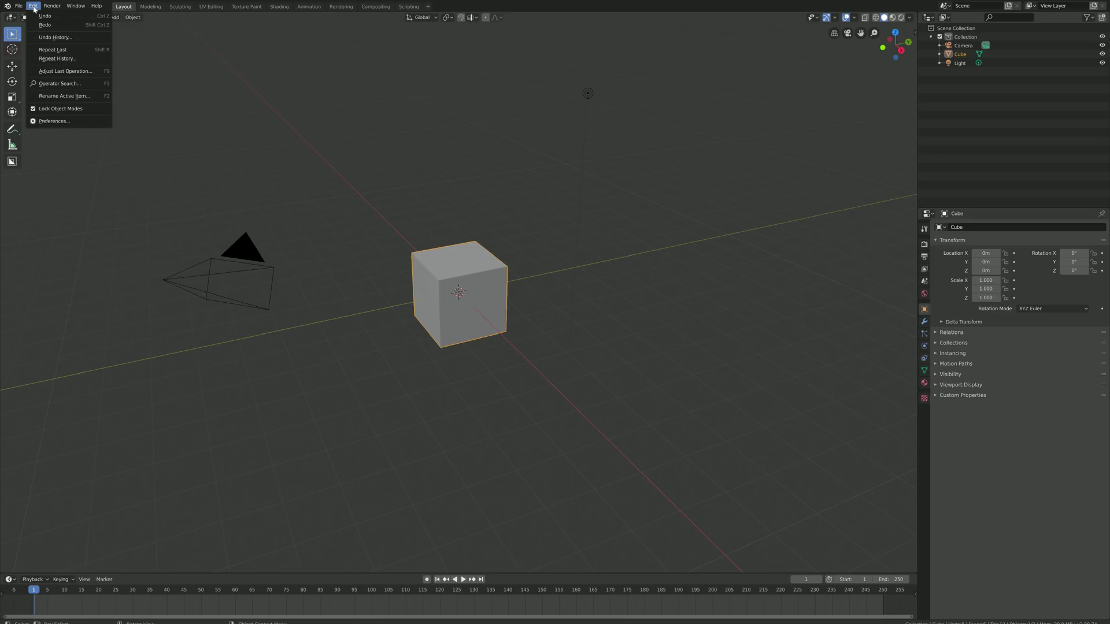
pyautogui.click(75, 123)
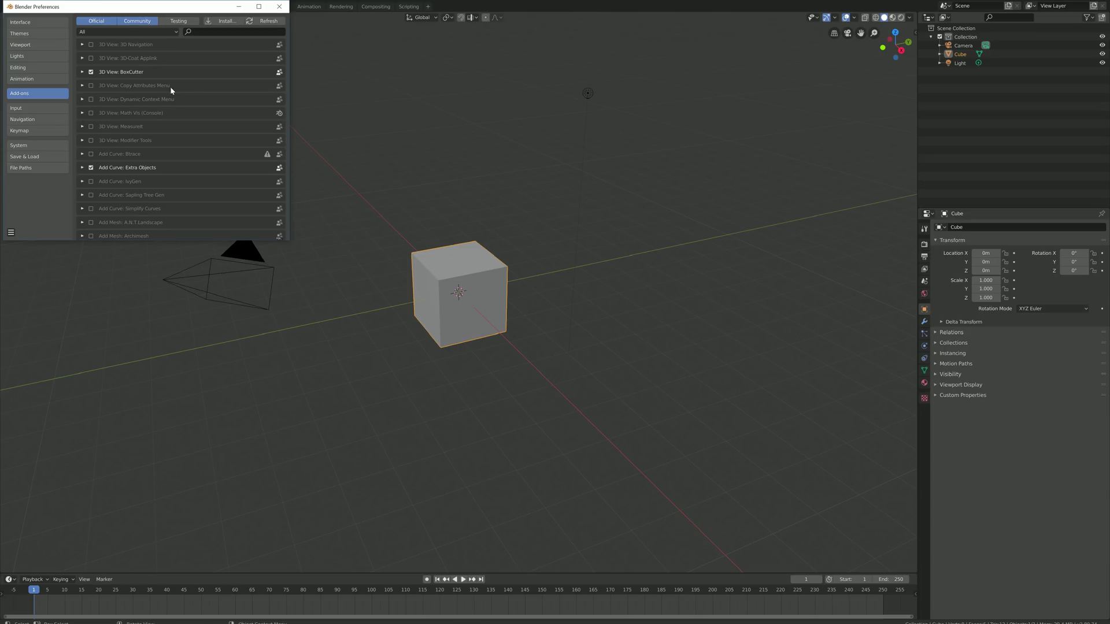
pyautogui.click(204, 32)
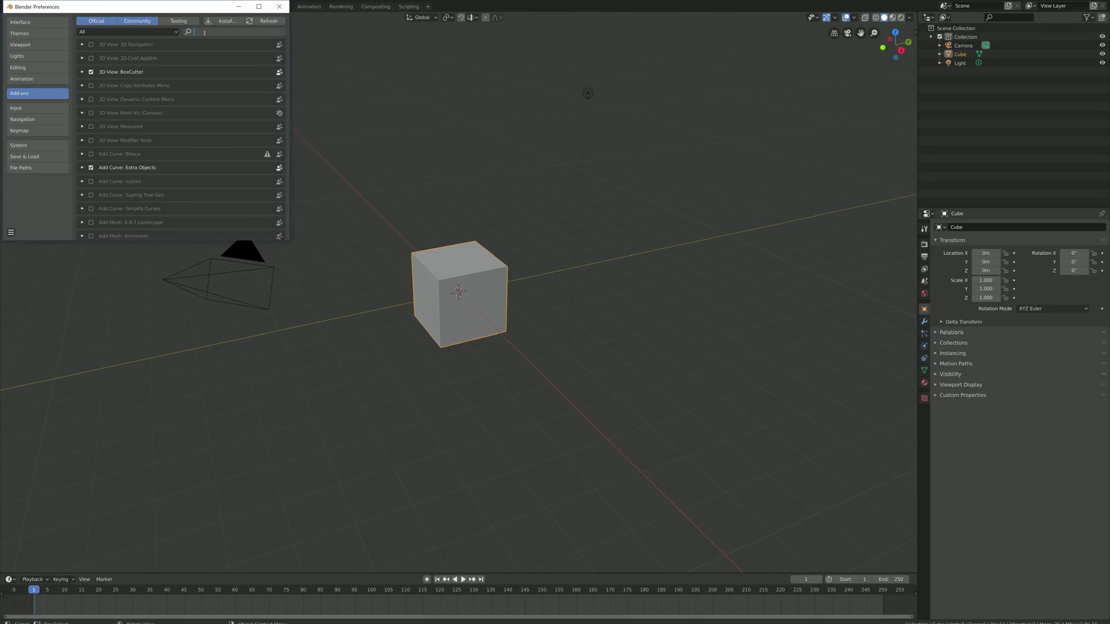
pyautogui.write('Extra')
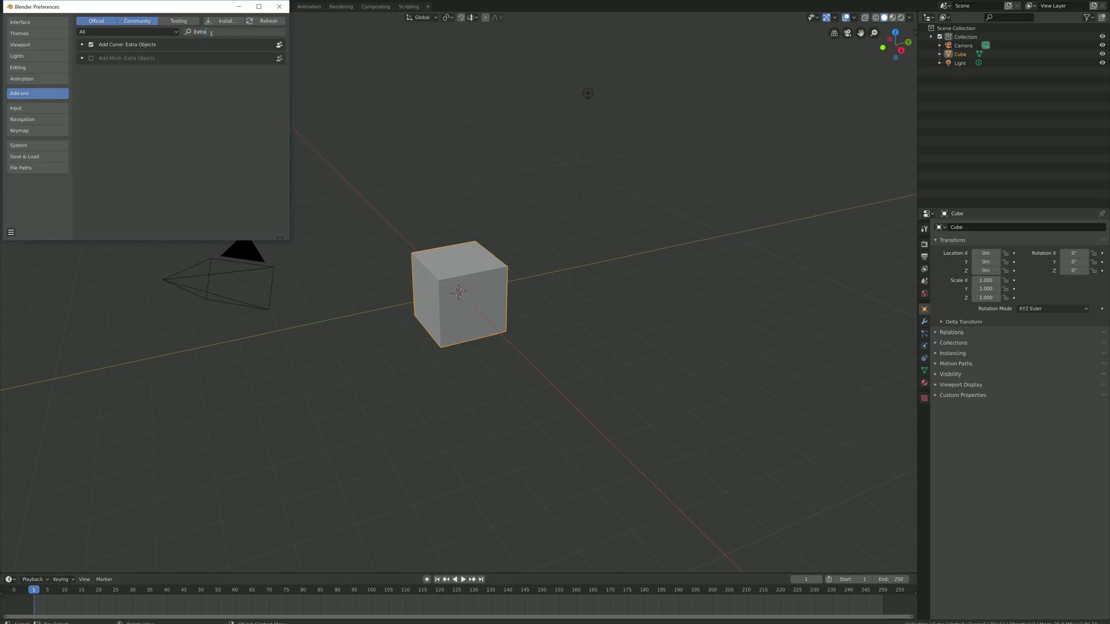
pyautogui.press('BackSpace')
pyautogui.press('BackSpace')
pyautogui.press('BackSpace')
pyautogui.press('BackSpace')
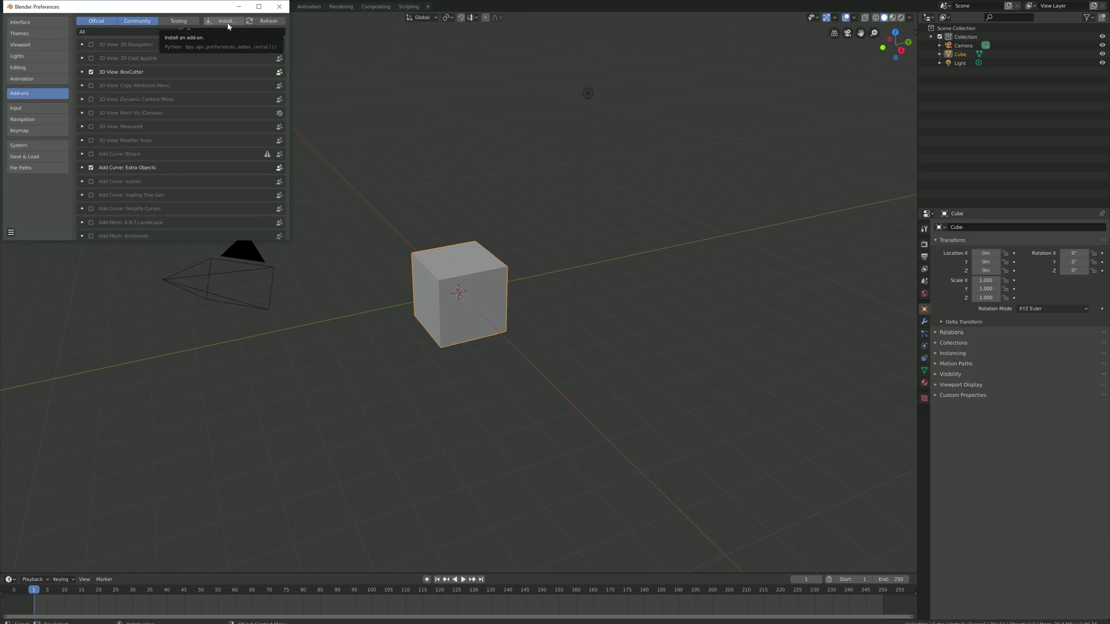
# Step: Install the add-on from curves_to_mesh.zip in the recent curves_to_mesh folder
pyautogui.click(225, 21)
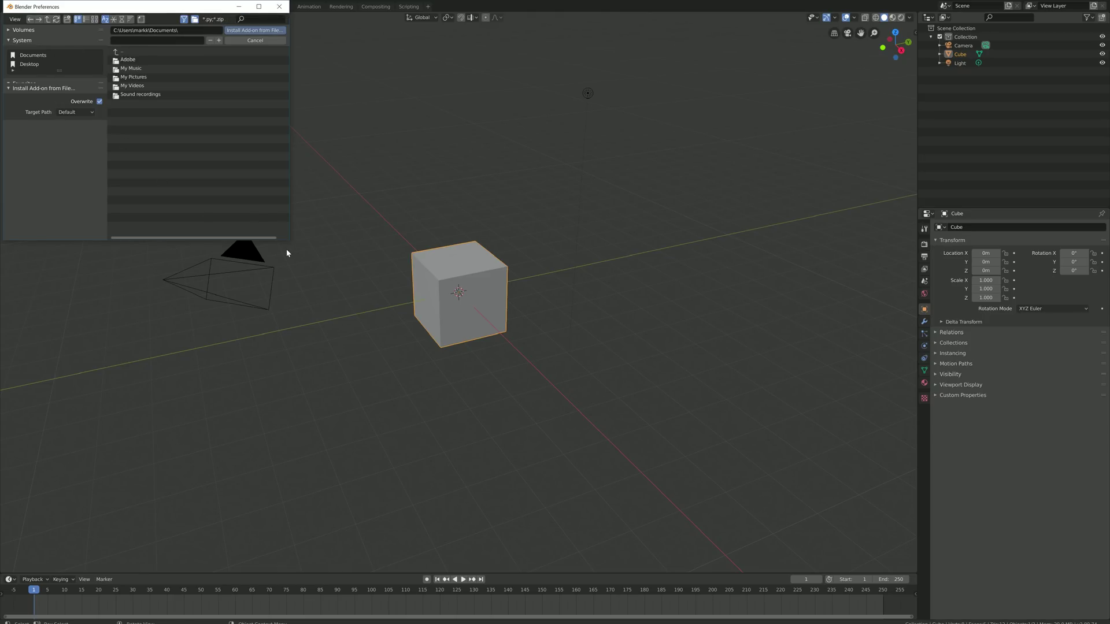
pyautogui.moveTo(292, 242); pyautogui.dragTo(604, 399)
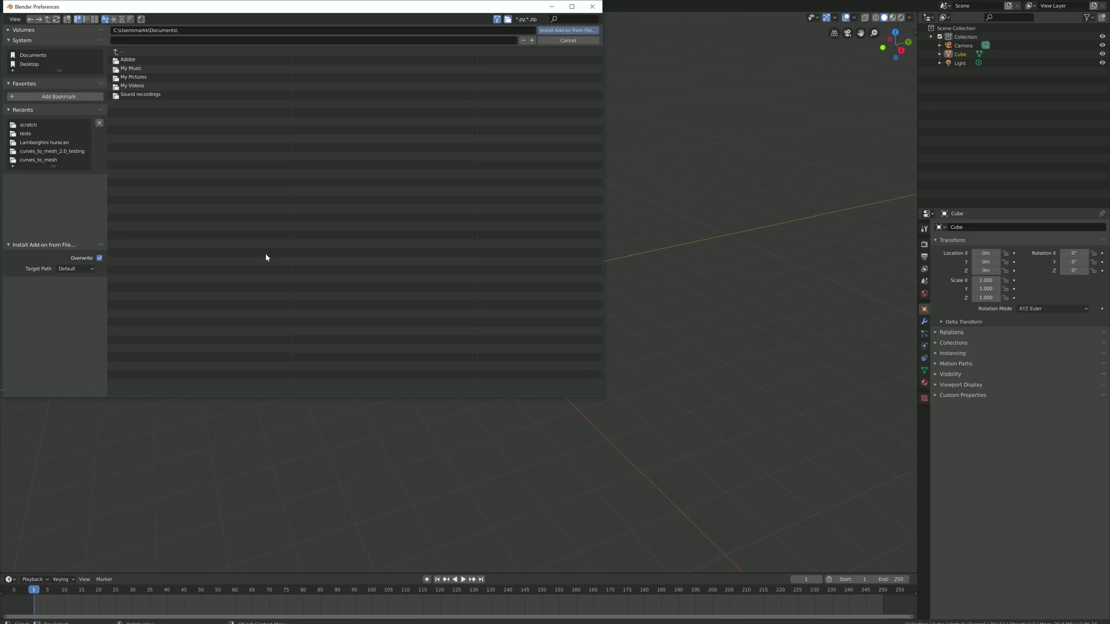
pyautogui.click(38, 159)
pyautogui.click(145, 86)
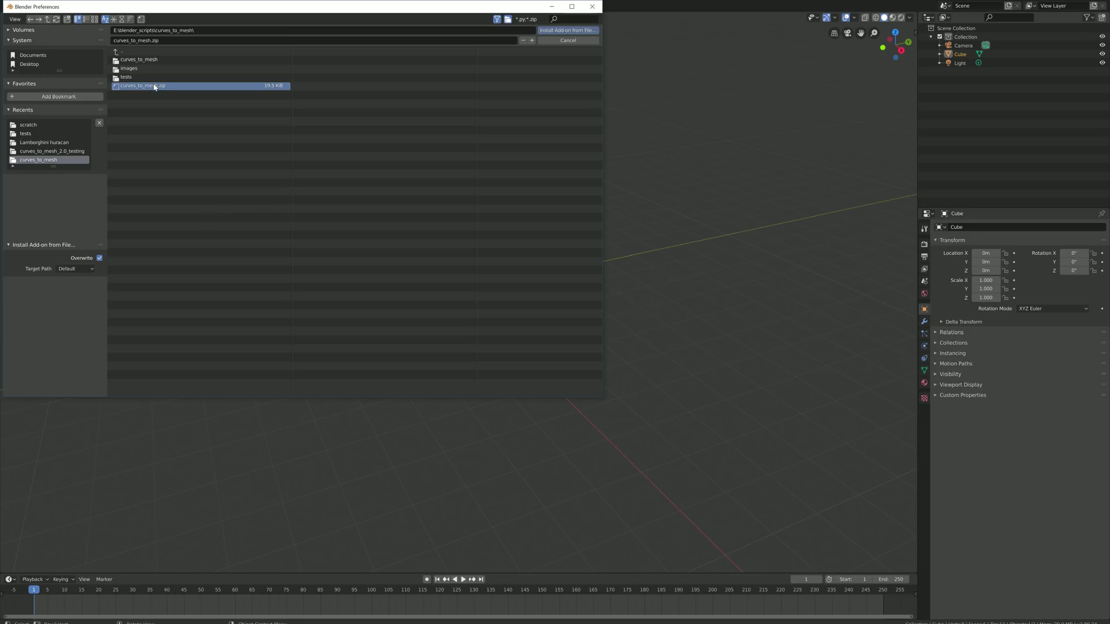
pyautogui.click(564, 32)
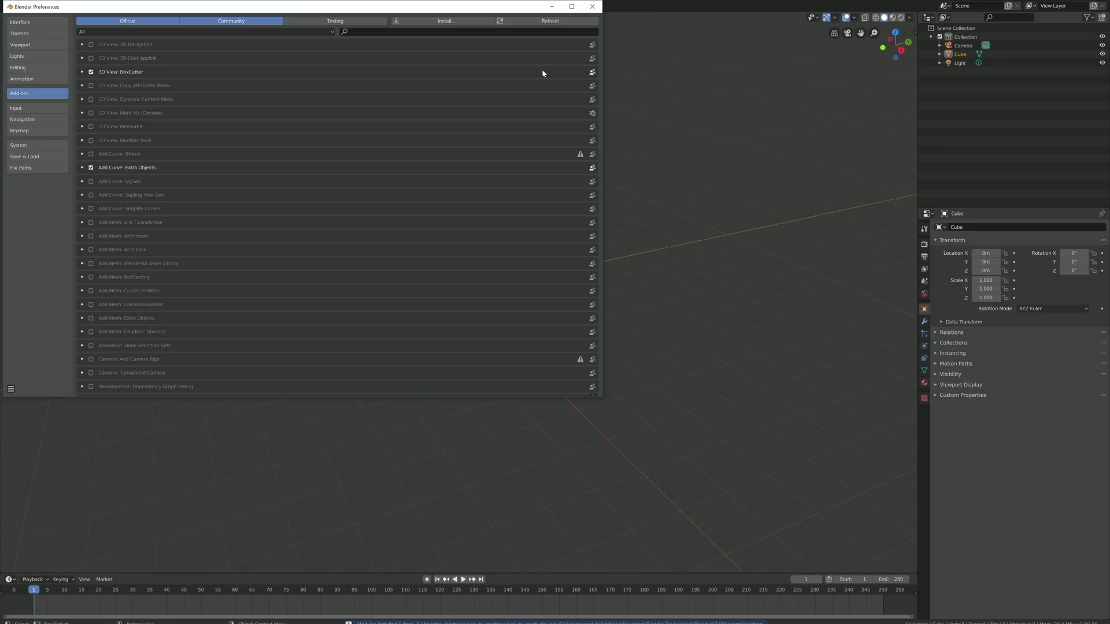
# Step: Search the add-ons for "curve" and enable Add Mesh: Curves to Mesh
pyautogui.click(465, 32)
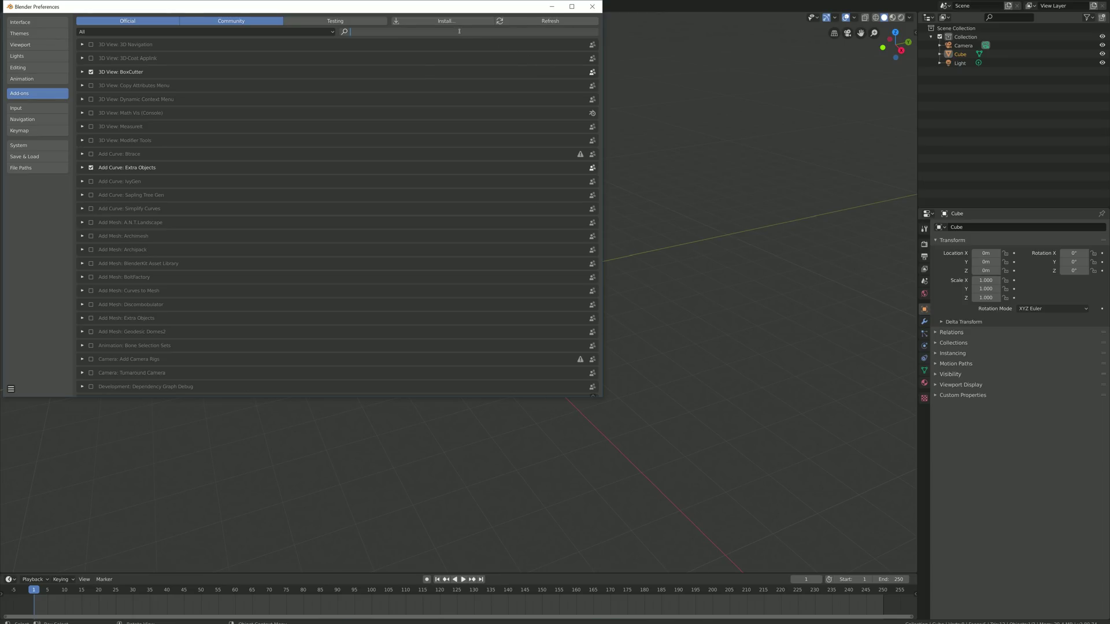
pyautogui.write('curve')
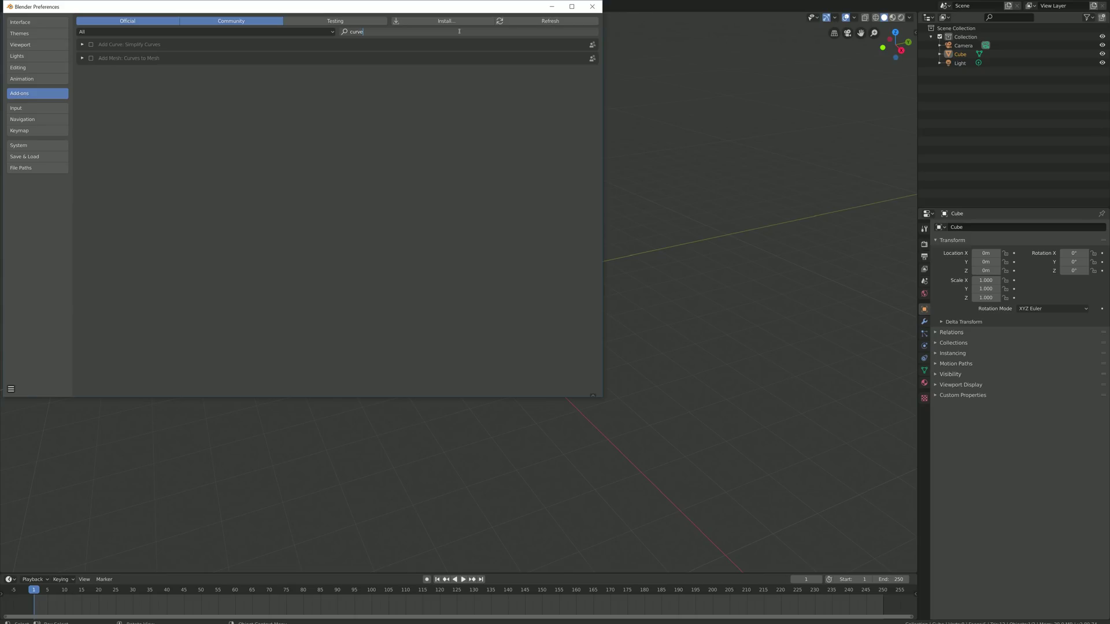
pyautogui.press('Return')
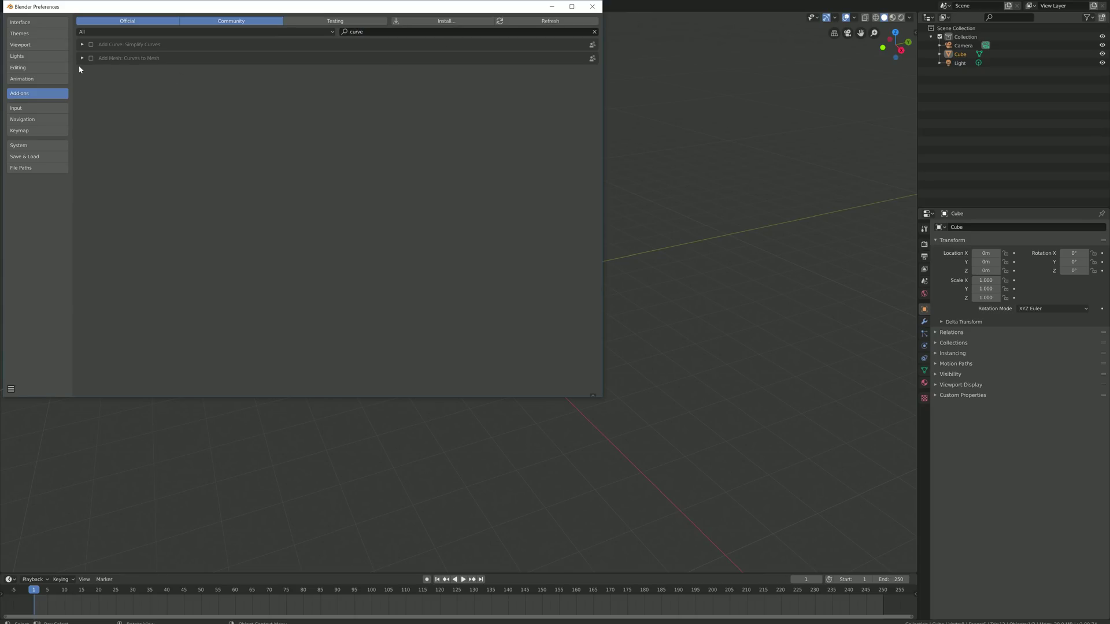
pyautogui.click(82, 57)
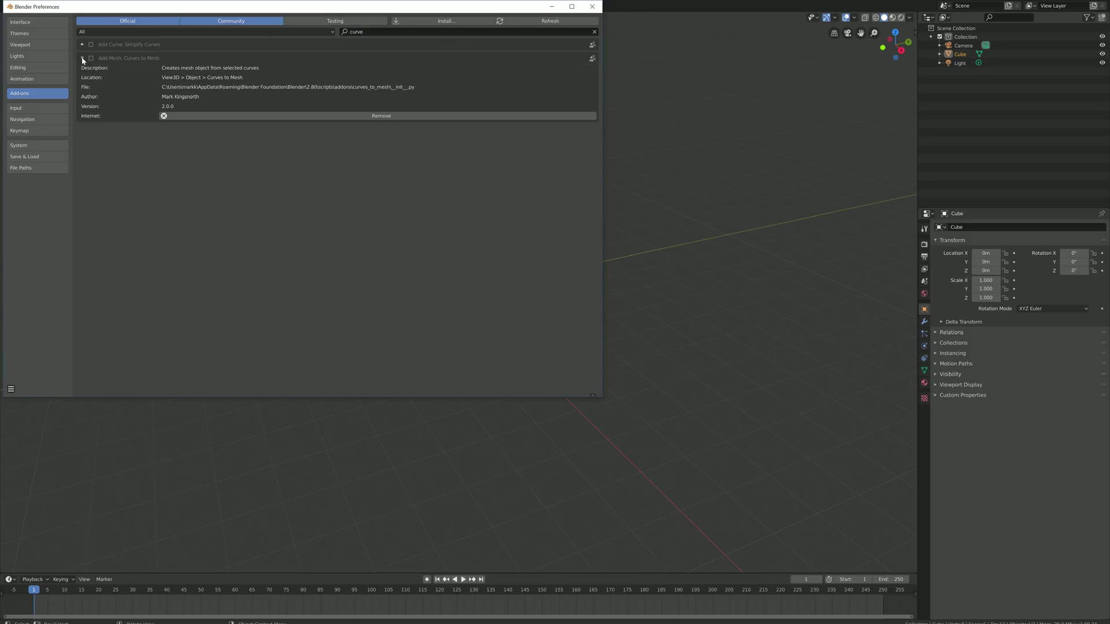
pyautogui.click(91, 58)
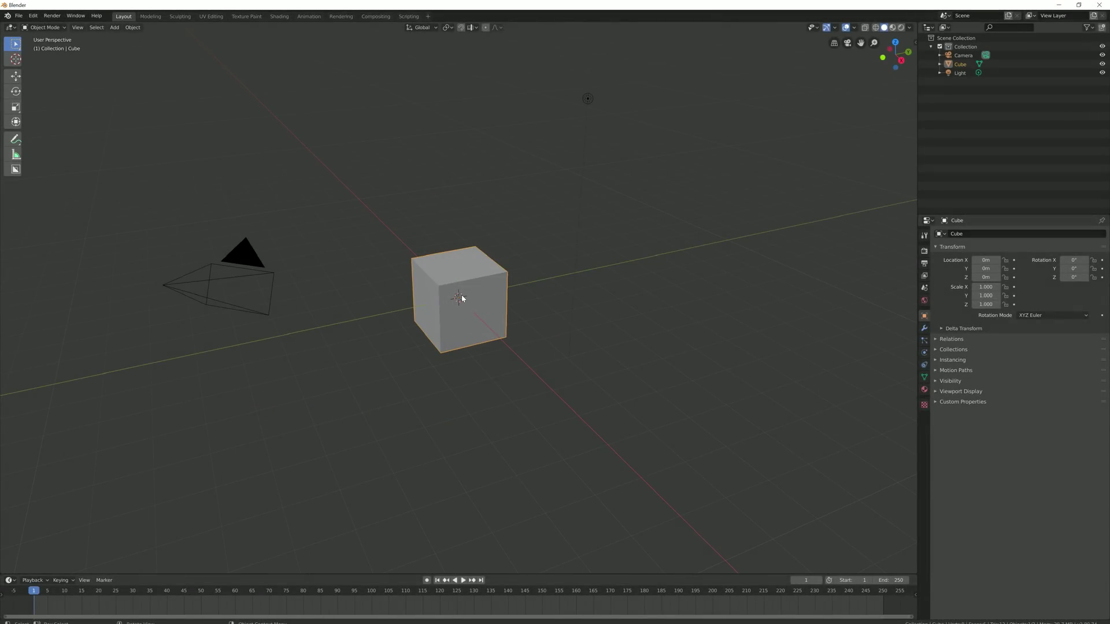
# Step: Delete the default cube and add a Bezier curve at the origin
pyautogui.press('x')
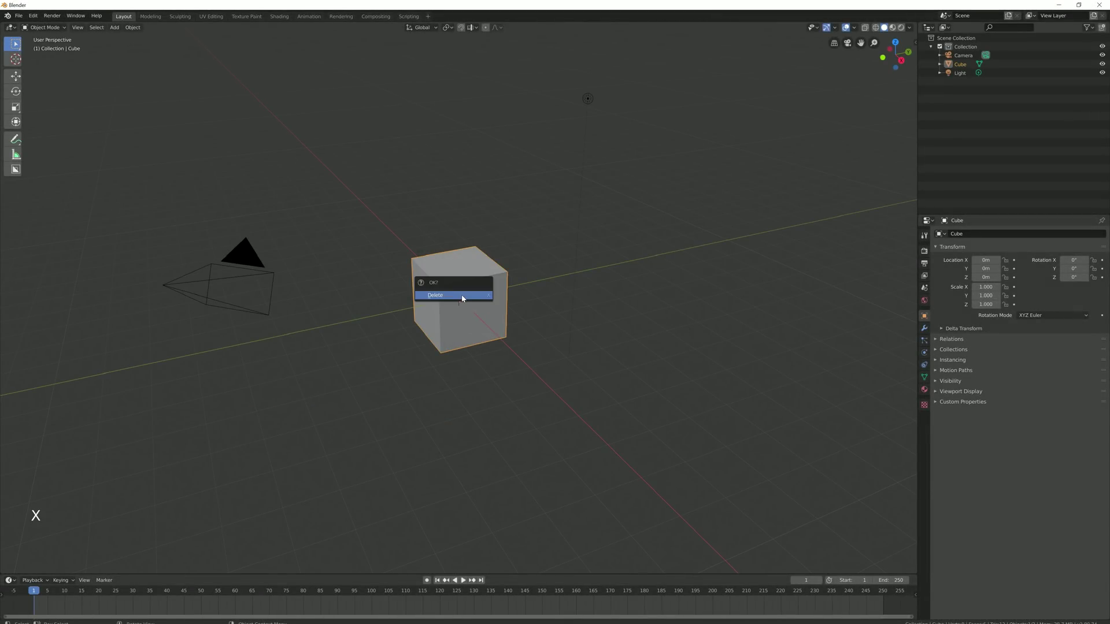
pyautogui.click(462, 298)
pyautogui.hotkey('shift', 'a')
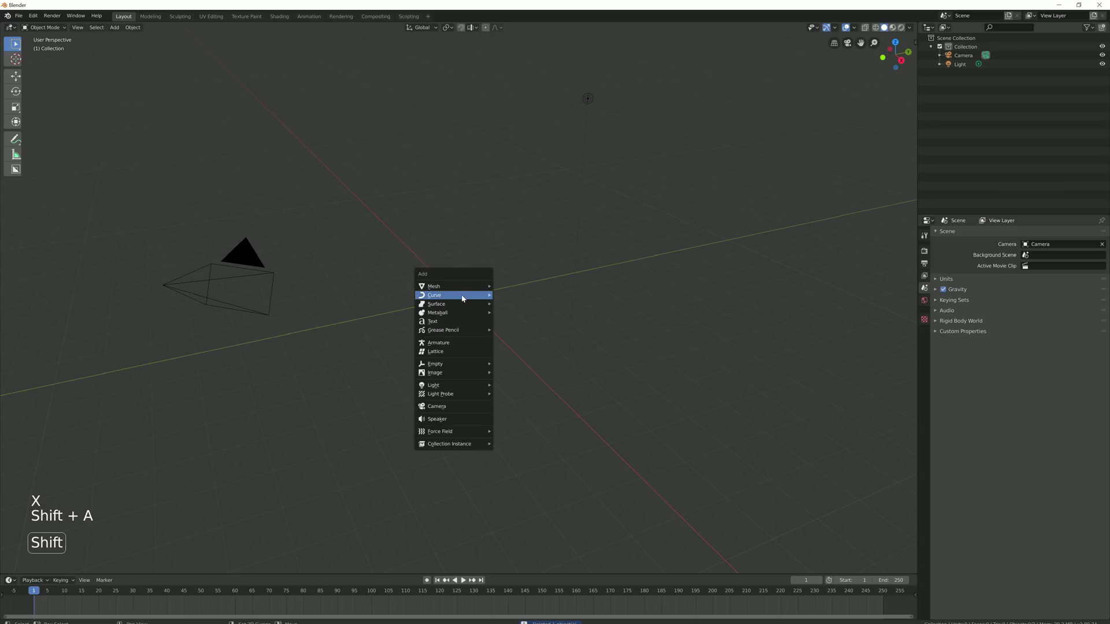
pyautogui.moveTo(473, 297)
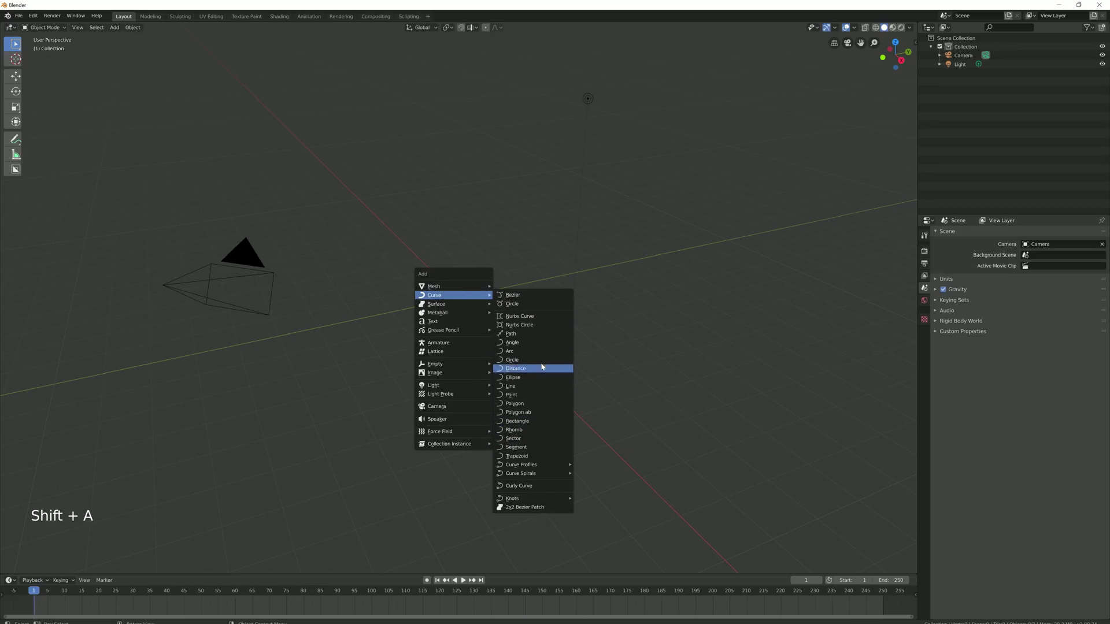
pyautogui.click(513, 296)
pyautogui.scroll(6, 511, 287)
pyautogui.scroll(2, 512, 290)
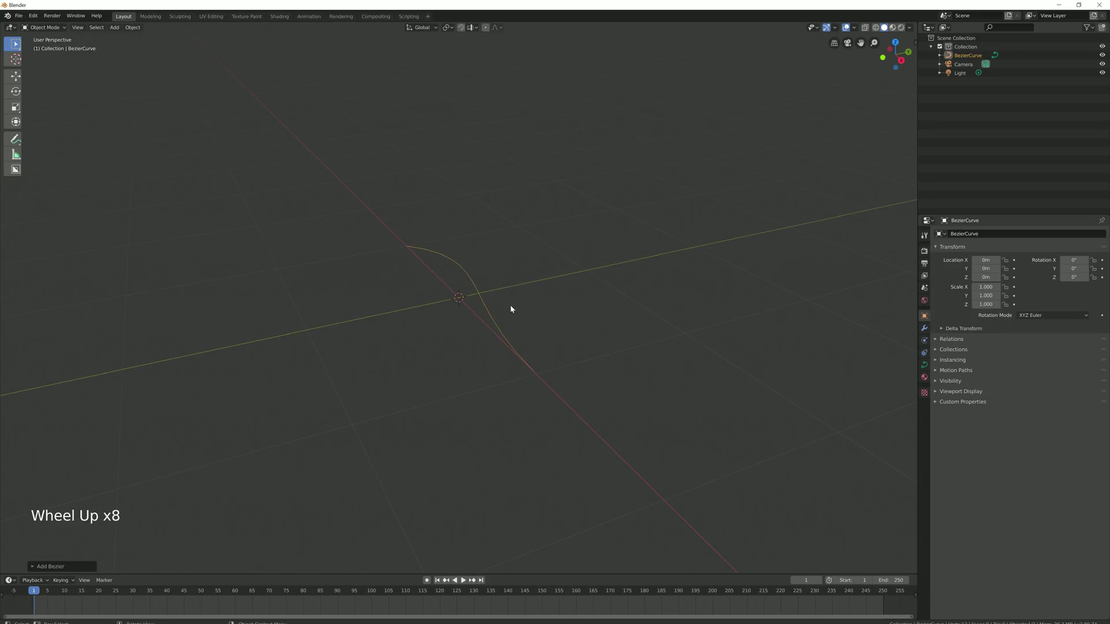
# Step: Try reshaping the Bezier curve in Edit Mode by moving its start point's handle, and undo the change
pyautogui.moveTo(399, 286); pyautogui.dragTo(465, 301, button='middle')
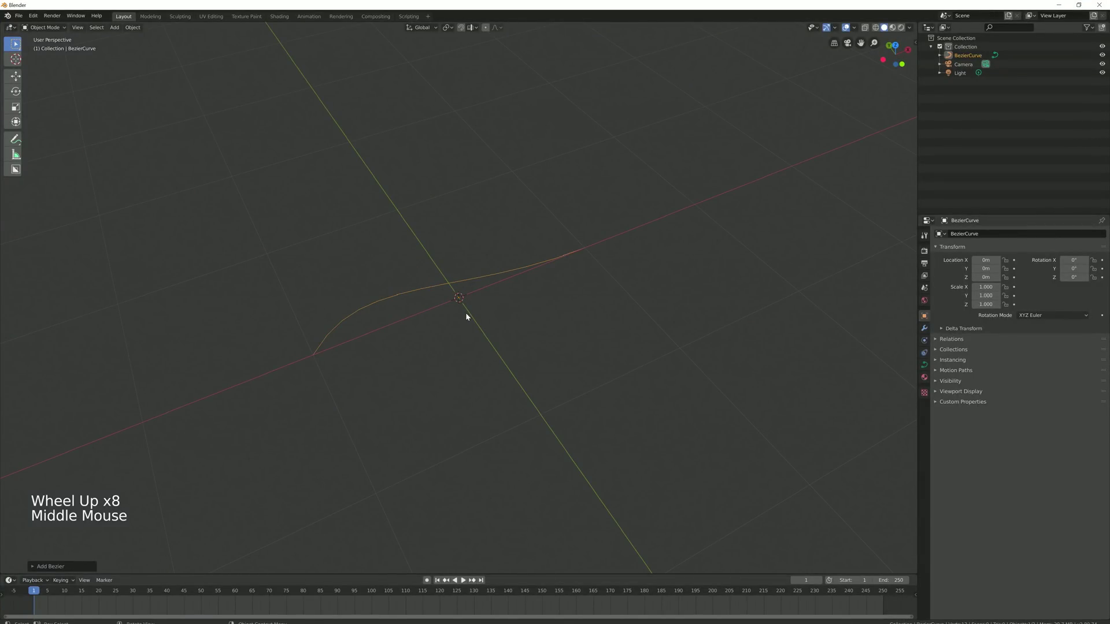
pyautogui.press('Tab')
pyautogui.click(361, 273)
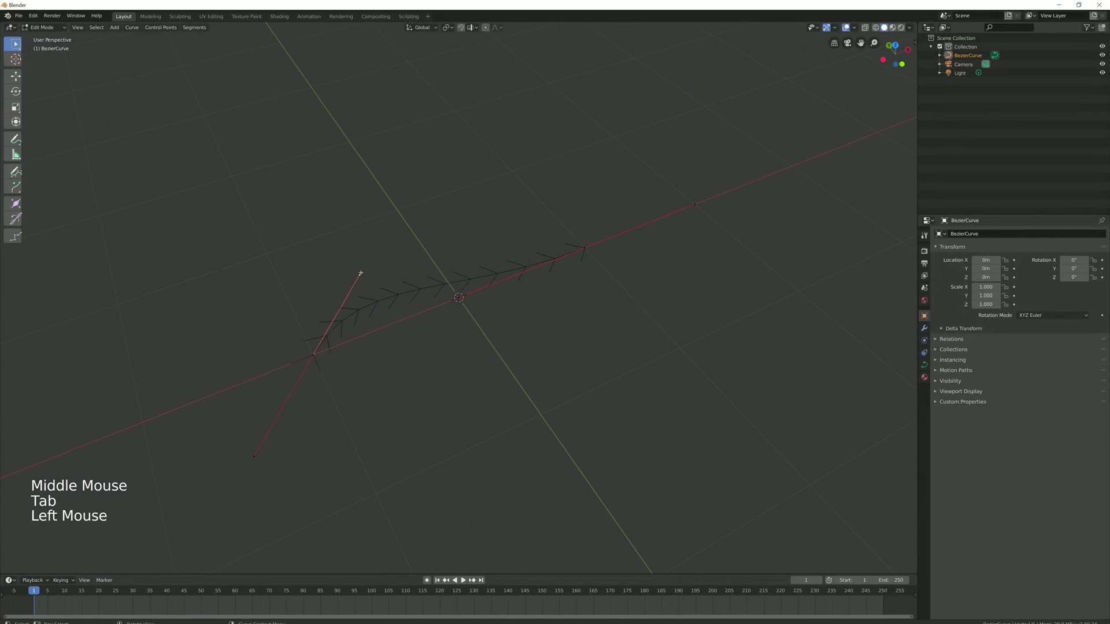
pyautogui.press('g')
pyautogui.click(456, 419)
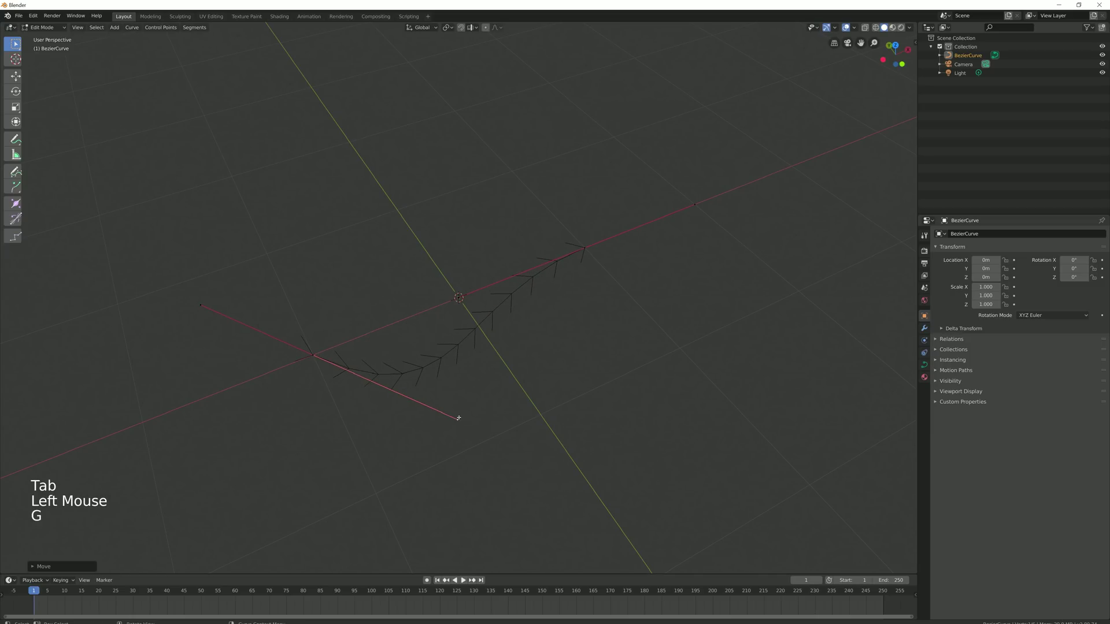
pyautogui.hotkey('ctrl', 'z')
pyautogui.hotkey('ctrl', 'z')
pyautogui.hotkey('ctrl', 'z')
pyautogui.hotkey('ctrl', 'z')
pyautogui.moveTo(396, 385); pyautogui.dragTo(478, 402, button='middle')
pyautogui.press('Tab')
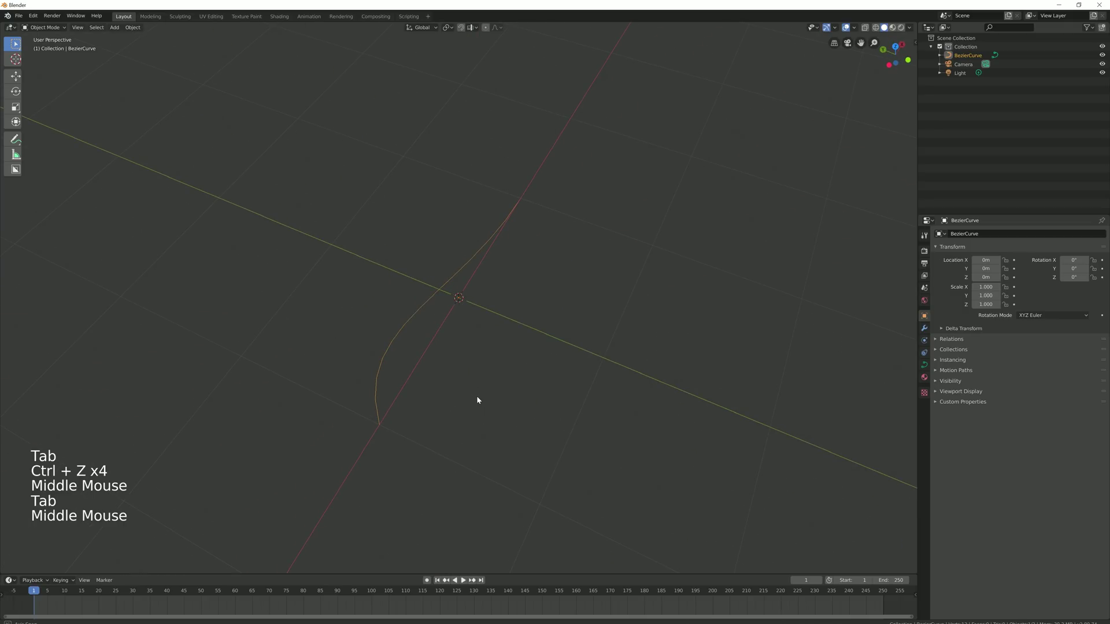
# Step: Duplicate the Bezier curve three times and arrange the four curves into a rough square outline
pyautogui.hotkey('shift', 'd')
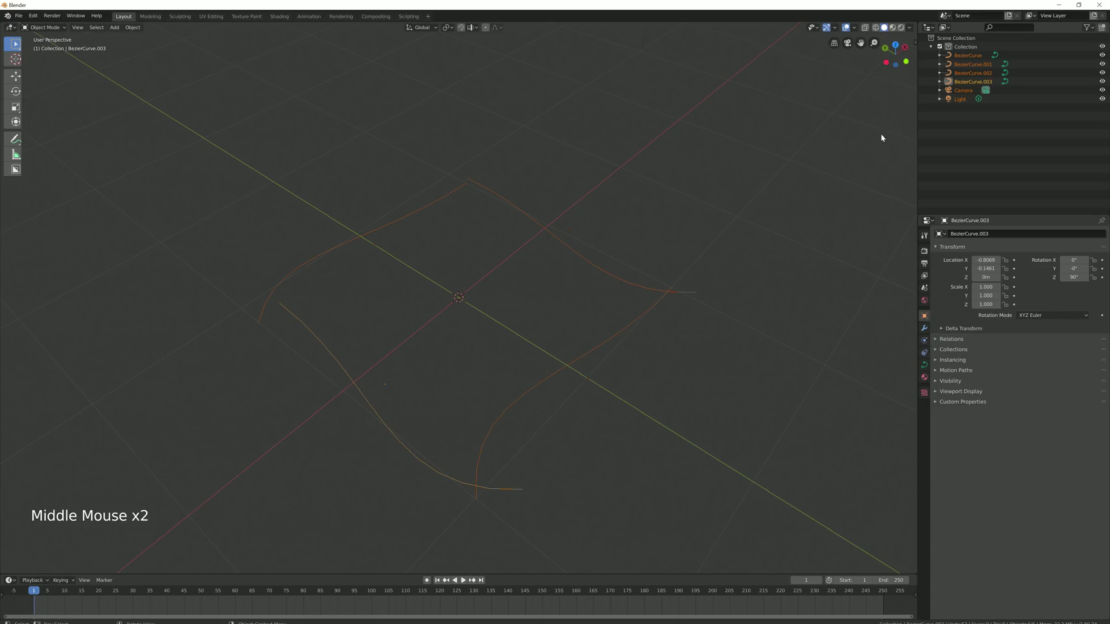
# Step: Show the Curves To Mesh settings and enable the preview for the curves in Collection
pyautogui.press('n')
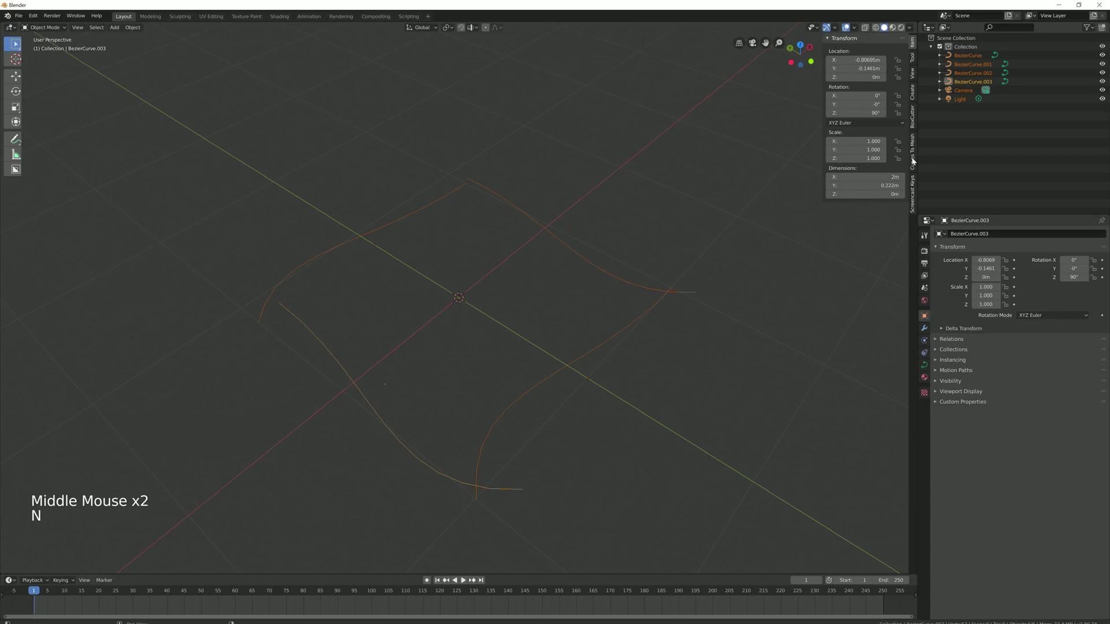
pyautogui.click(912, 161)
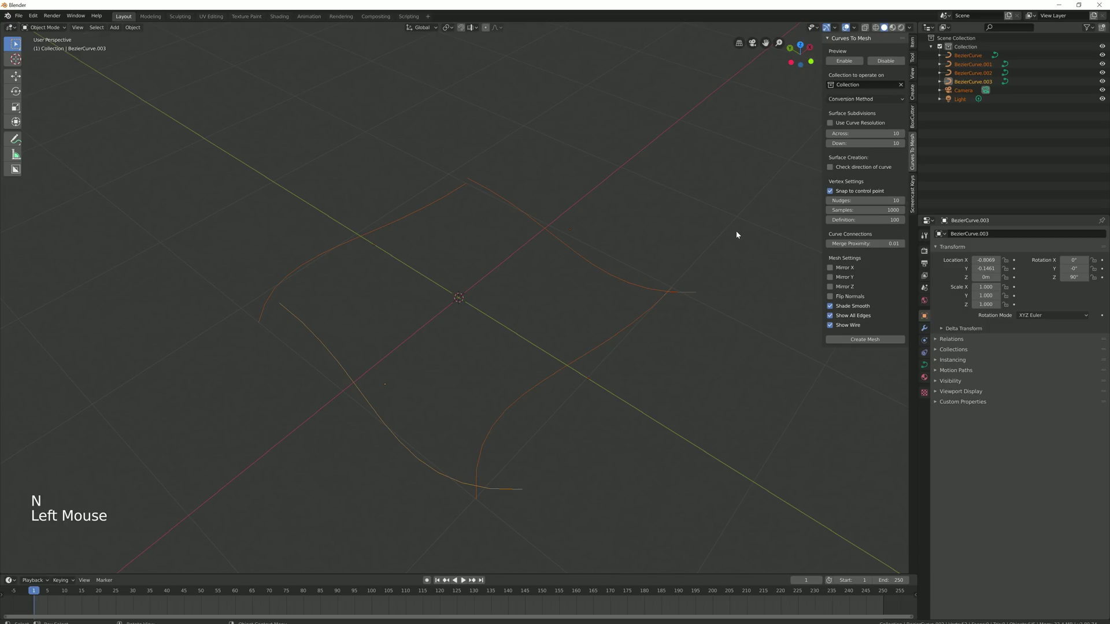
pyautogui.click(849, 62)
pyautogui.middleClick(543, 345)
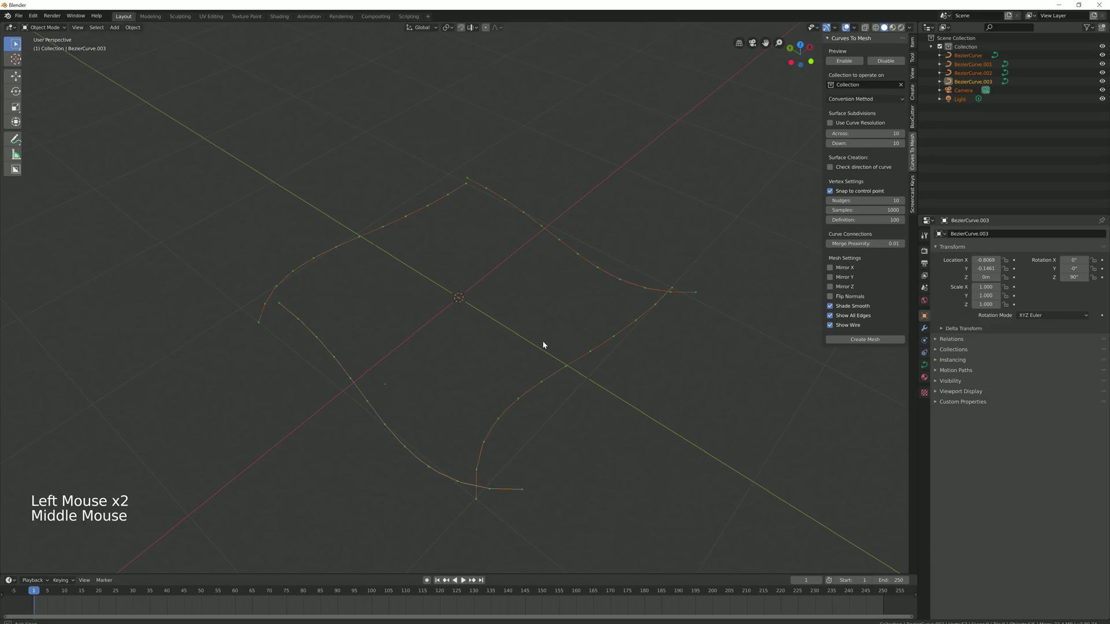
# Step: Vary the preview's Across subdivisions up and down, ending at 14
pyautogui.moveTo(544, 345)
pyautogui.mouseDown(button='middle')
pyautogui.moveTo(507, 345)
pyautogui.moveTo(526, 348)
pyautogui.mouseUp(button='middle')
pyautogui.hotkey('alt', 'Up')
pyautogui.hotkey('alt', 'Up')
pyautogui.hotkey('alt', 'Up')
pyautogui.hotkey('alt', 'Up')
pyautogui.hotkey('alt', 'Up')
pyautogui.hotkey('alt', 'Up')
pyautogui.hotkey('alt', 'Up')
pyautogui.hotkey('alt', 'Up')
pyautogui.hotkey('alt', 'Up')
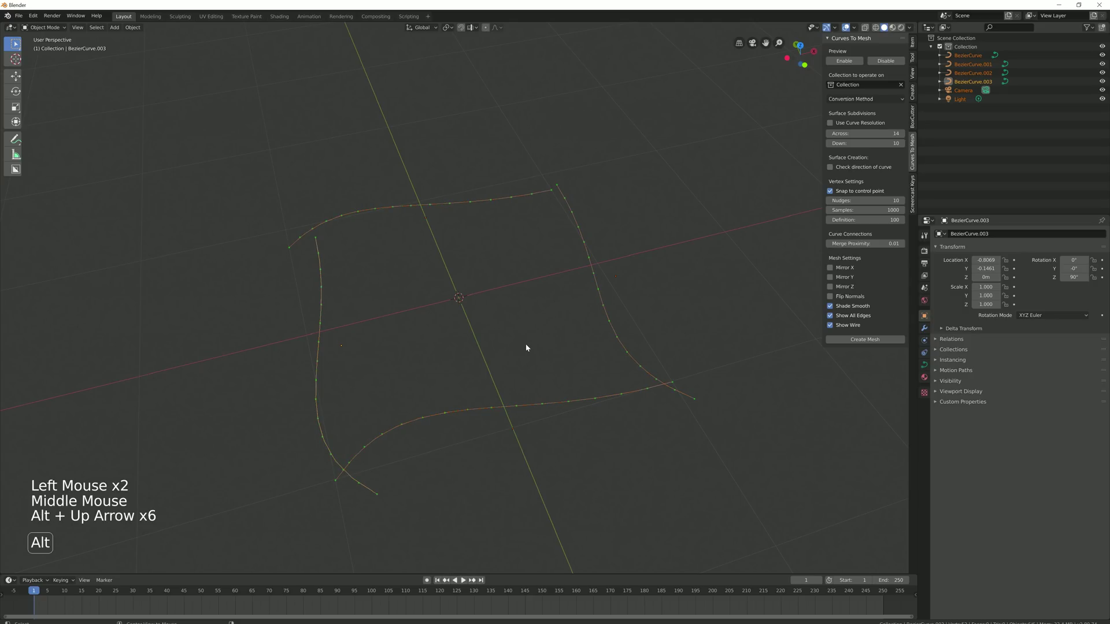
pyautogui.hotkey('alt', 'Down')
pyautogui.hotkey('alt', 'Down')
pyautogui.hotkey('alt', 'Down')
pyautogui.hotkey('alt', 'Down')
pyautogui.hotkey('alt', 'Down')
pyautogui.hotkey('alt', 'Down')
pyautogui.hotkey('alt', 'Down')
pyautogui.hotkey('alt', 'Down')
pyautogui.hotkey('alt', 'Down')
pyautogui.hotkey('alt', 'Down')
pyautogui.hotkey('alt', 'Down')
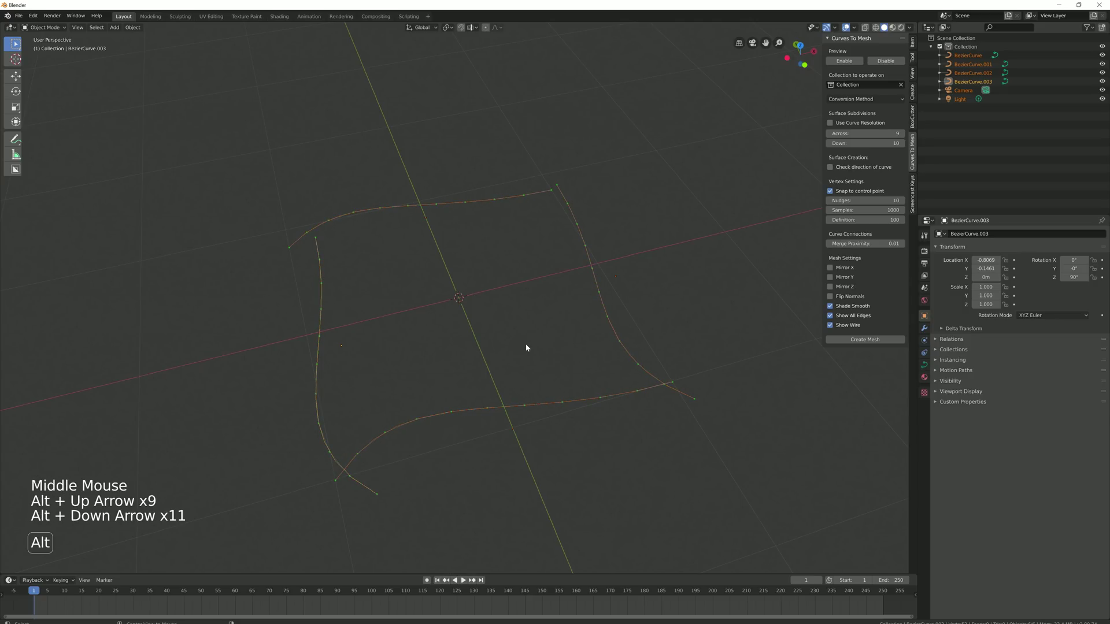
pyautogui.hotkey('alt', 'Up')
pyautogui.hotkey('alt', 'Up')
pyautogui.hotkey('alt', 'Up')
pyautogui.hotkey('alt', 'Up')
pyautogui.hotkey('alt', 'Up')
pyautogui.hotkey('alt', 'Up')
pyautogui.hotkey('alt', 'Up')
pyautogui.hotkey('alt', 'Up')
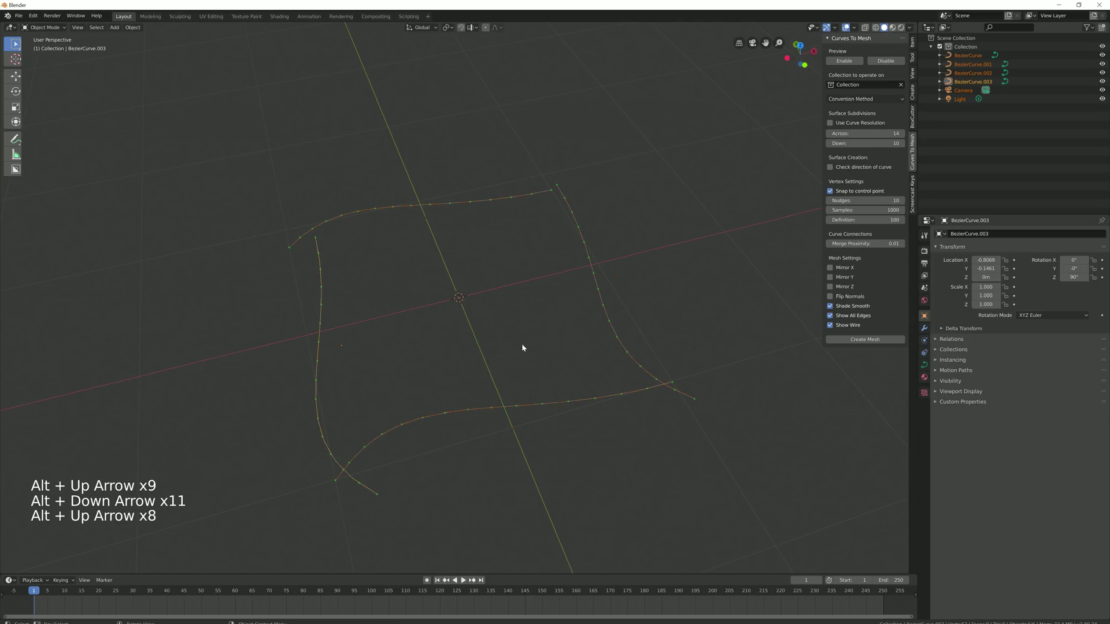
# Step: Select the end point of BezierCurve at its corner with BezierCurve.002 or .003 in Edit Mode and turn on snapping to Vertex
pyautogui.click(324, 231)
pyautogui.click(320, 267)
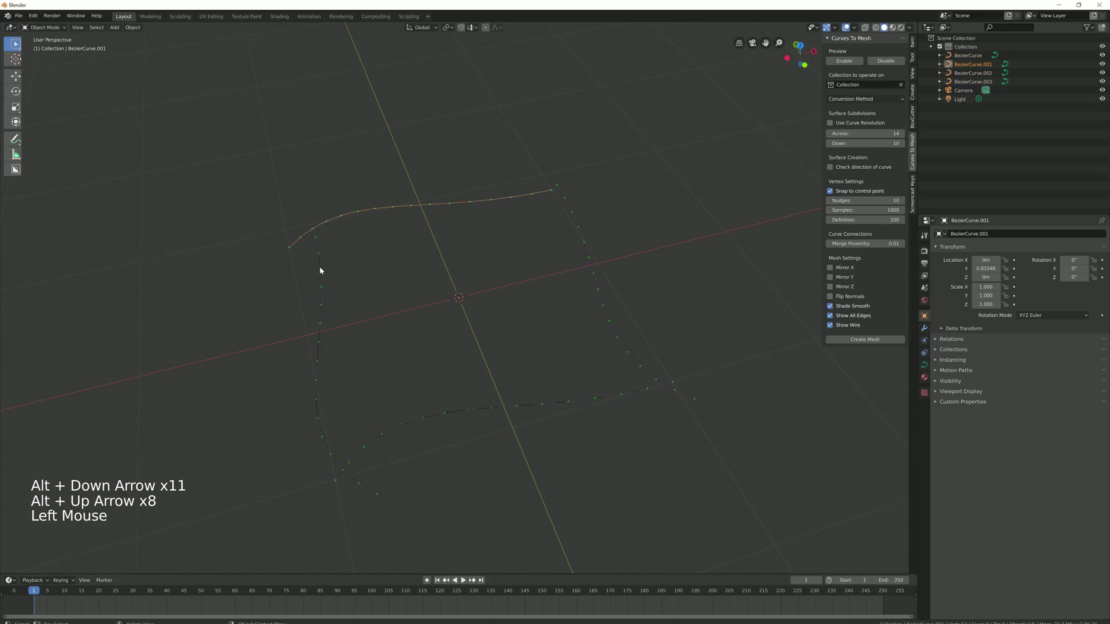
pyautogui.click(320, 267)
pyautogui.click(475, 412)
pyautogui.press('Tab')
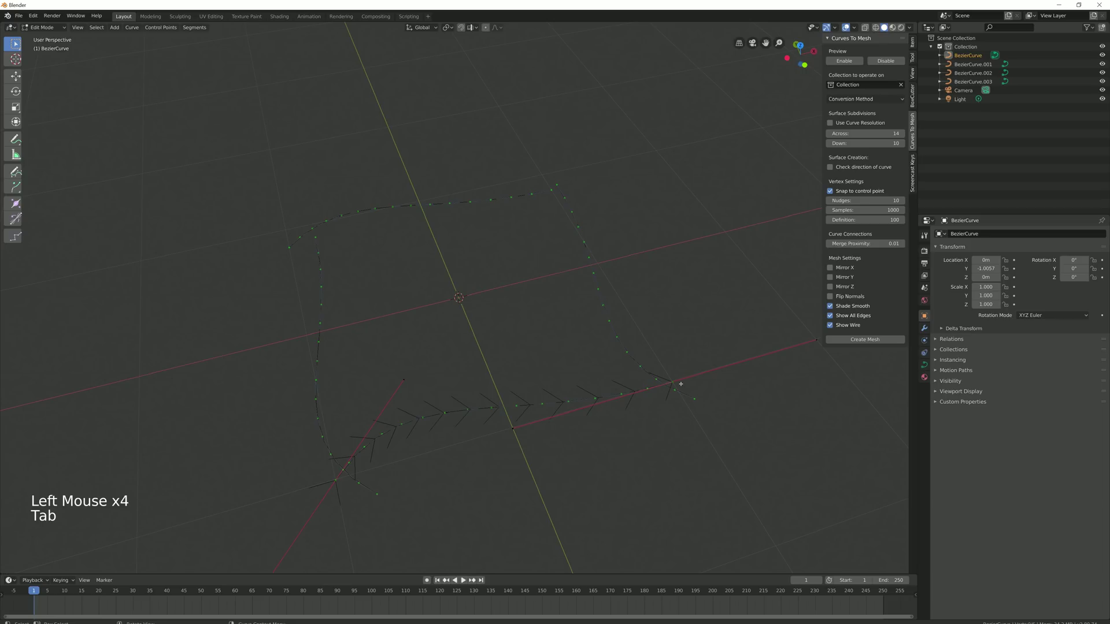
pyautogui.click(673, 381)
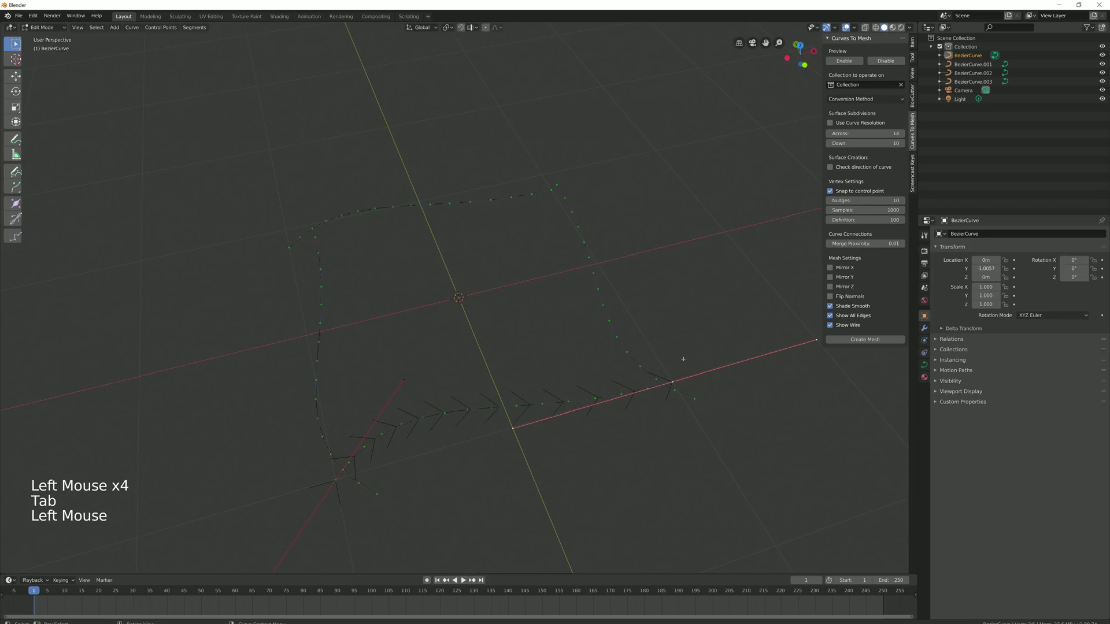
pyautogui.click(460, 27)
pyautogui.click(471, 28)
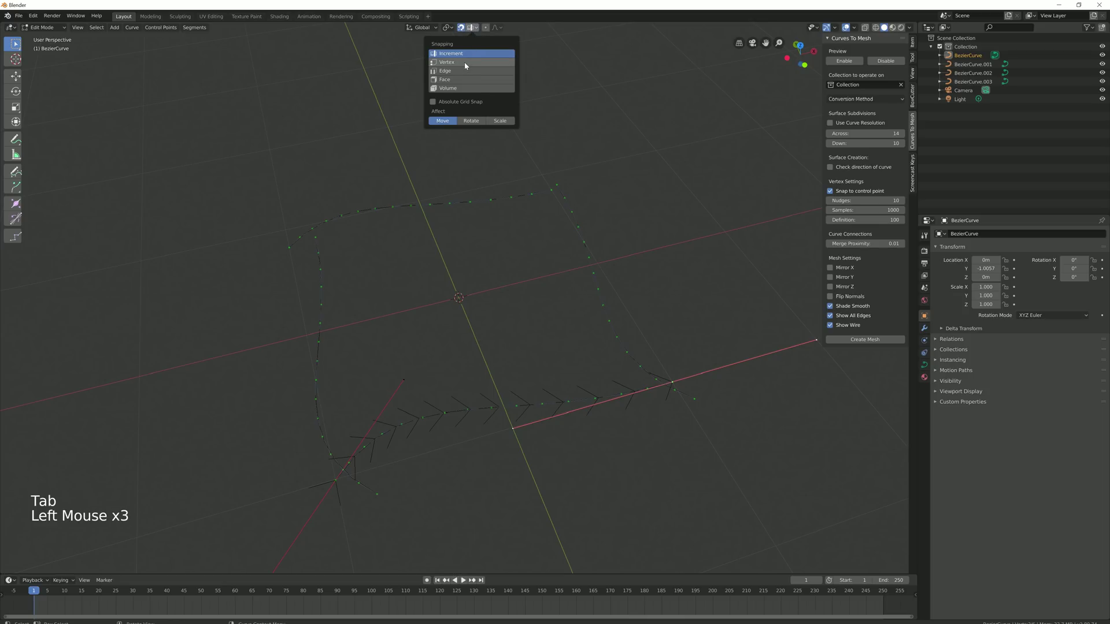
pyautogui.click(467, 63)
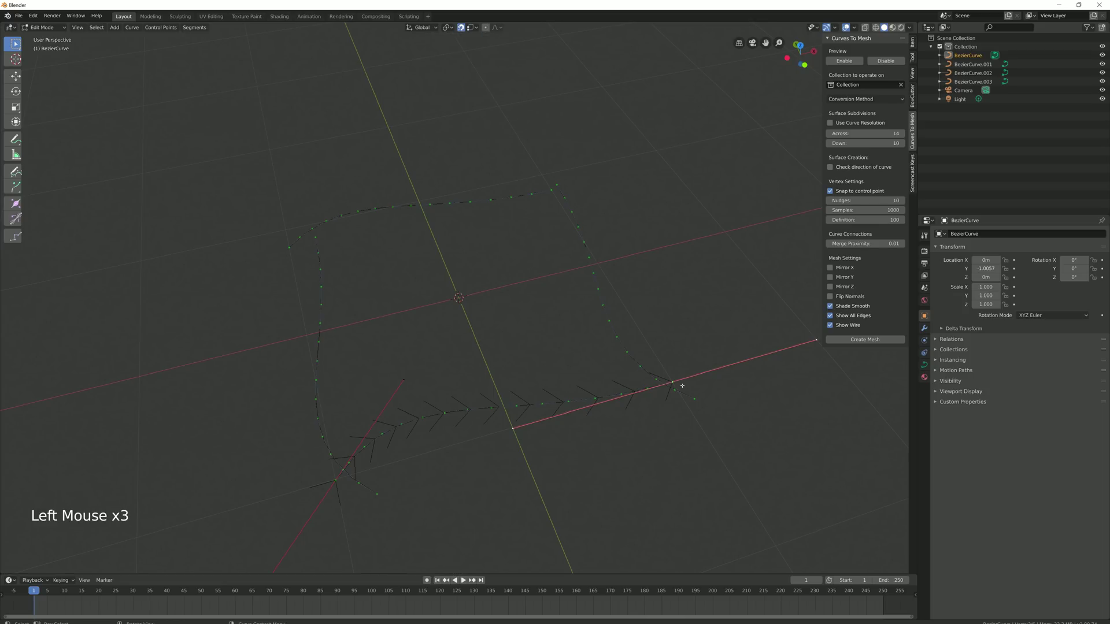
# Step: Snap both end points of BezierCurve onto the nearest end points of the two adjoining side curves
pyautogui.press('g')
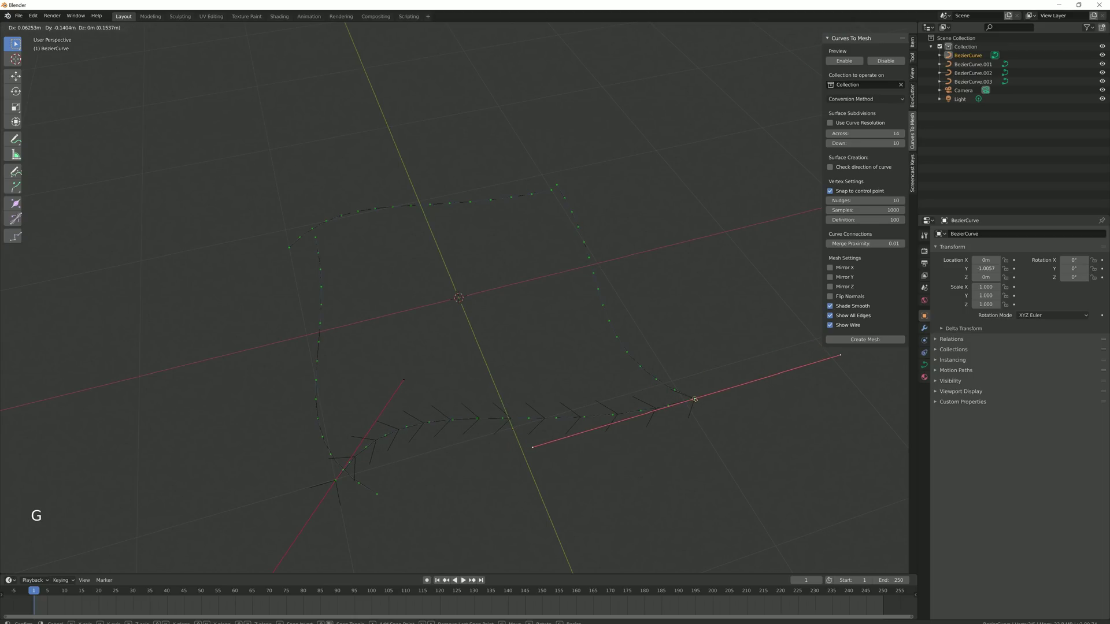
pyautogui.click(693, 401)
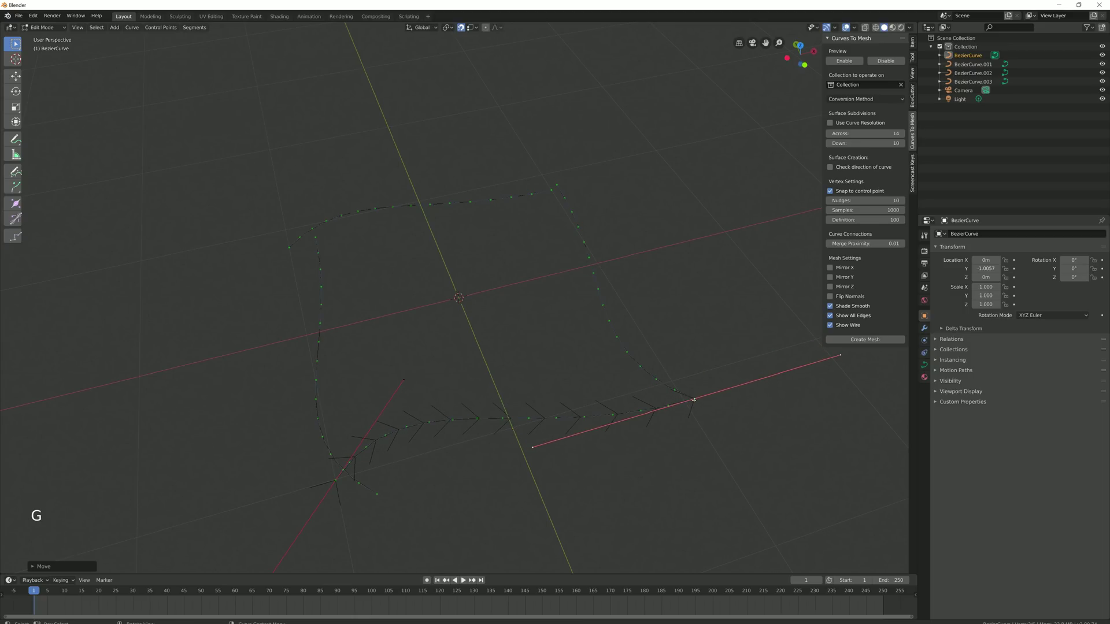
pyautogui.click(336, 483)
pyautogui.press('g')
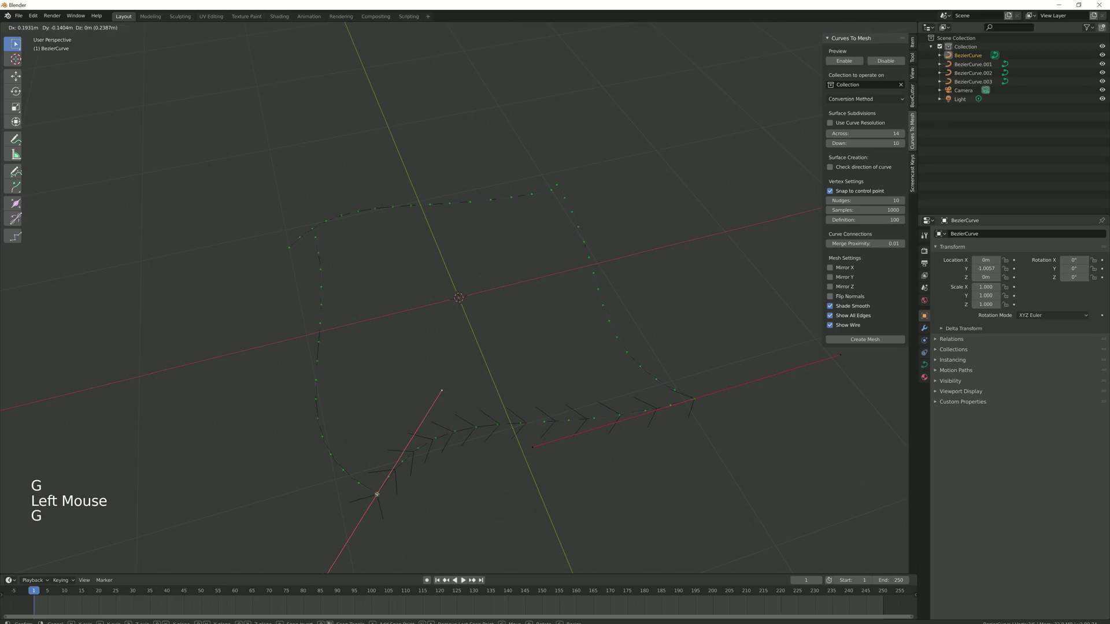
pyautogui.click(378, 493)
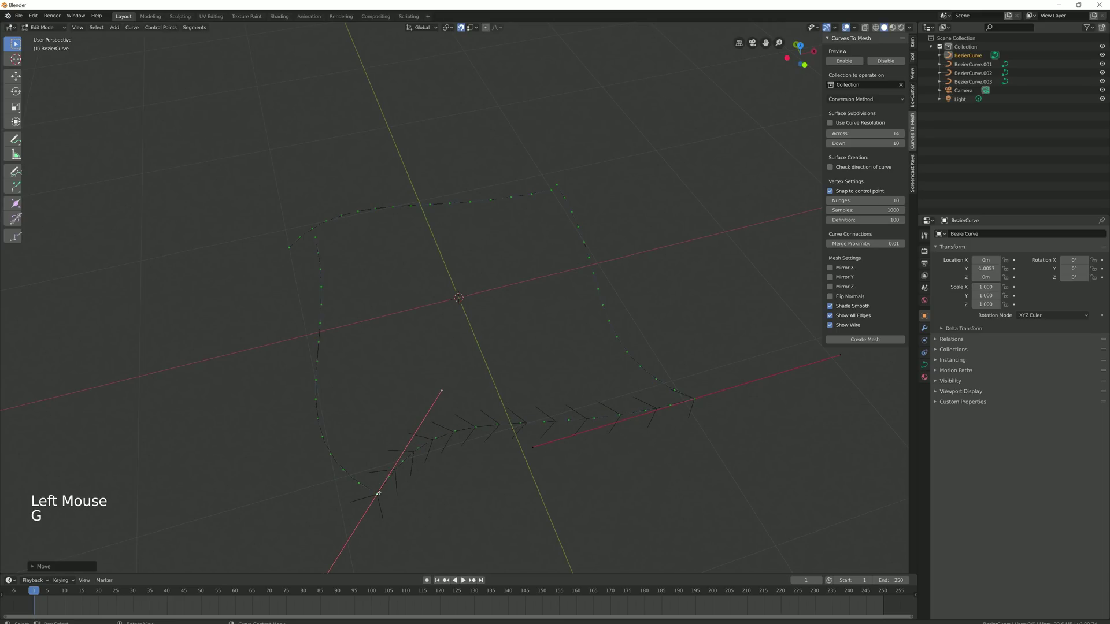
pyautogui.click(288, 247)
pyautogui.click(289, 247)
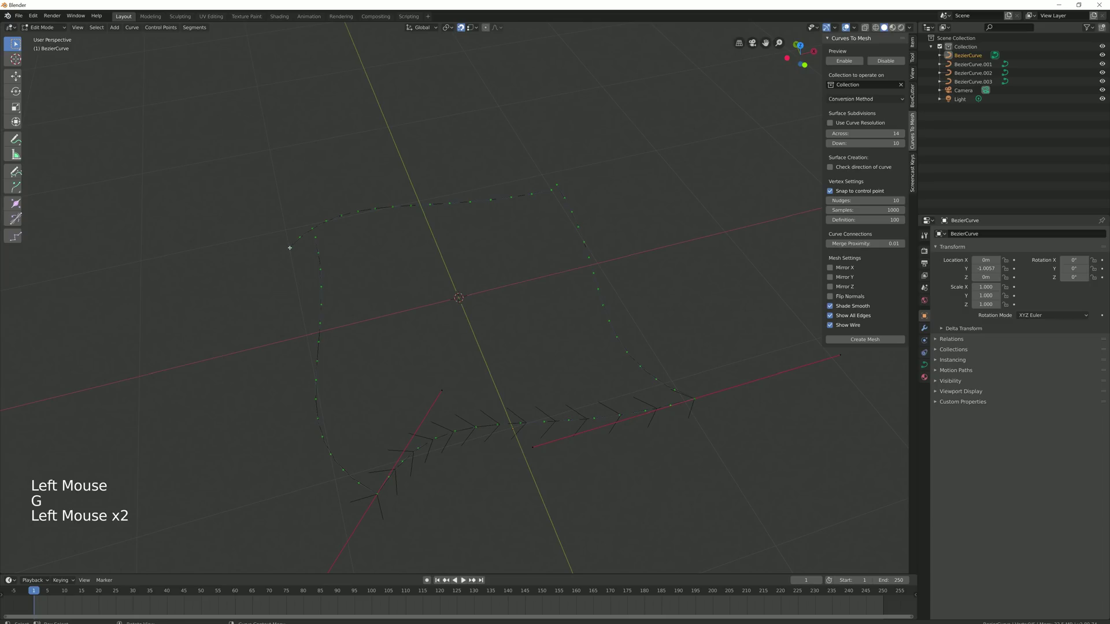
pyautogui.press('Tab')
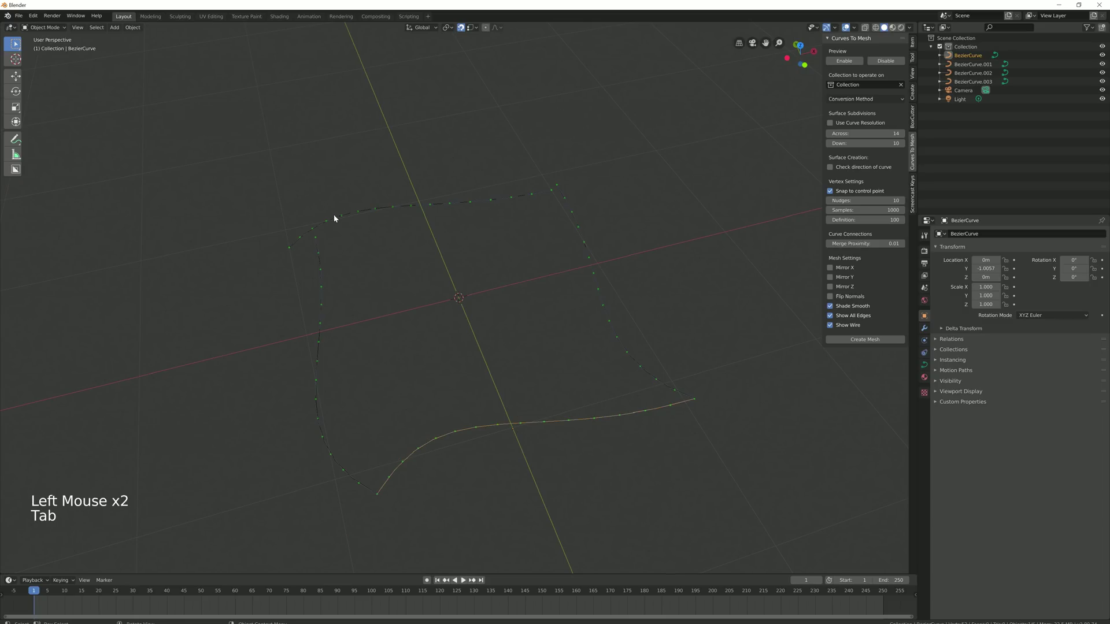
# Step: Snap both end points of BezierCurve.001 onto the nearest end points of the two adjoining side curves
pyautogui.click(335, 215)
pyautogui.press('Tab')
pyautogui.click(291, 249)
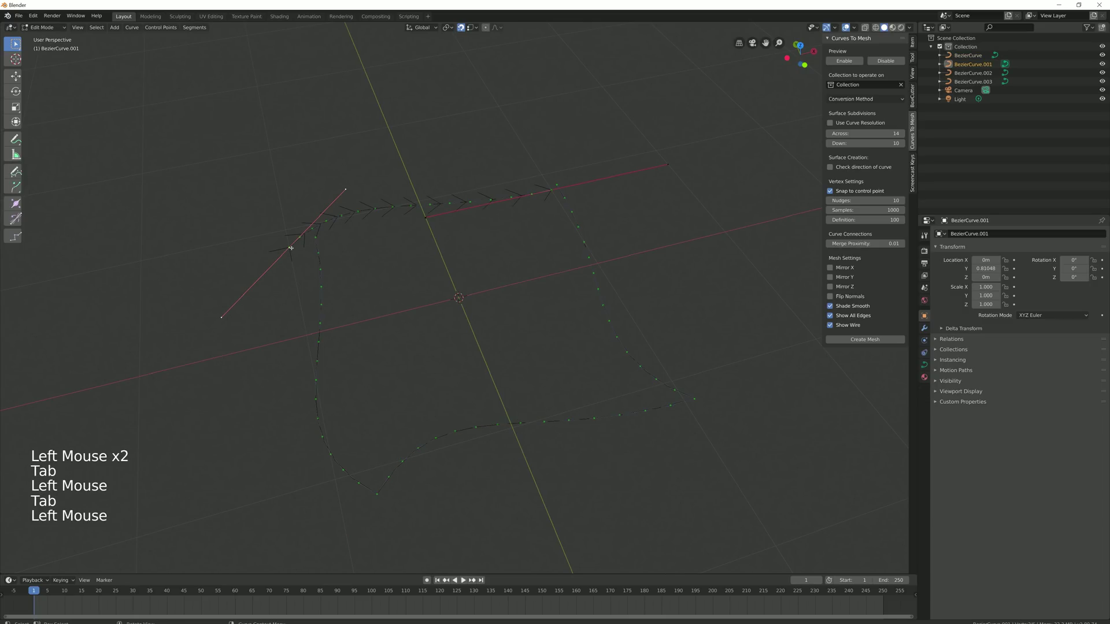
pyautogui.press('g')
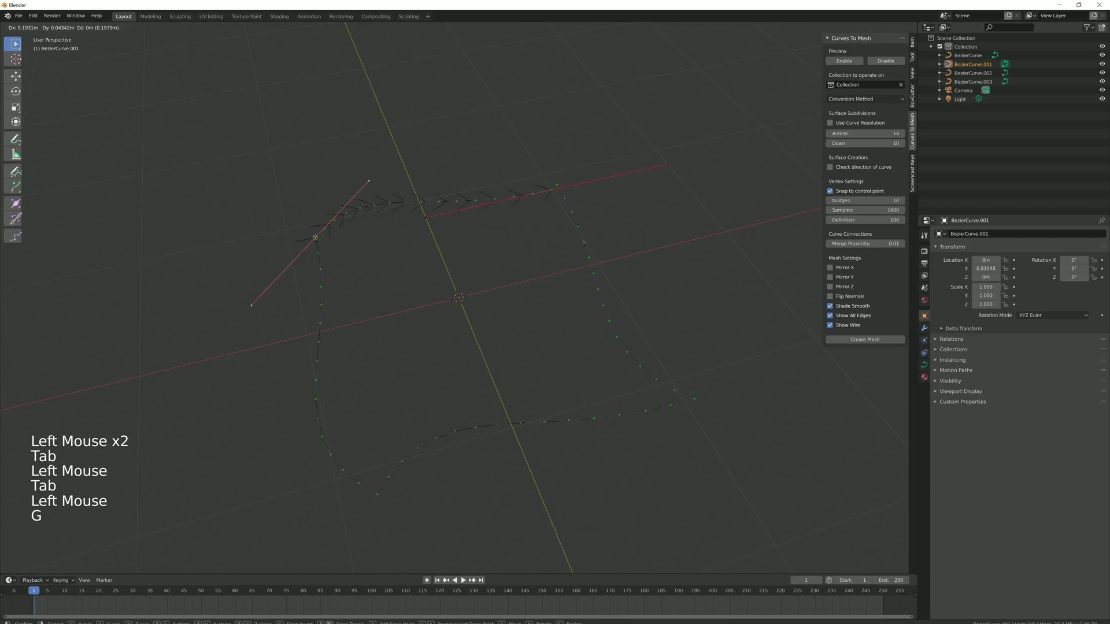
pyautogui.click(315, 237)
pyautogui.press('Tab')
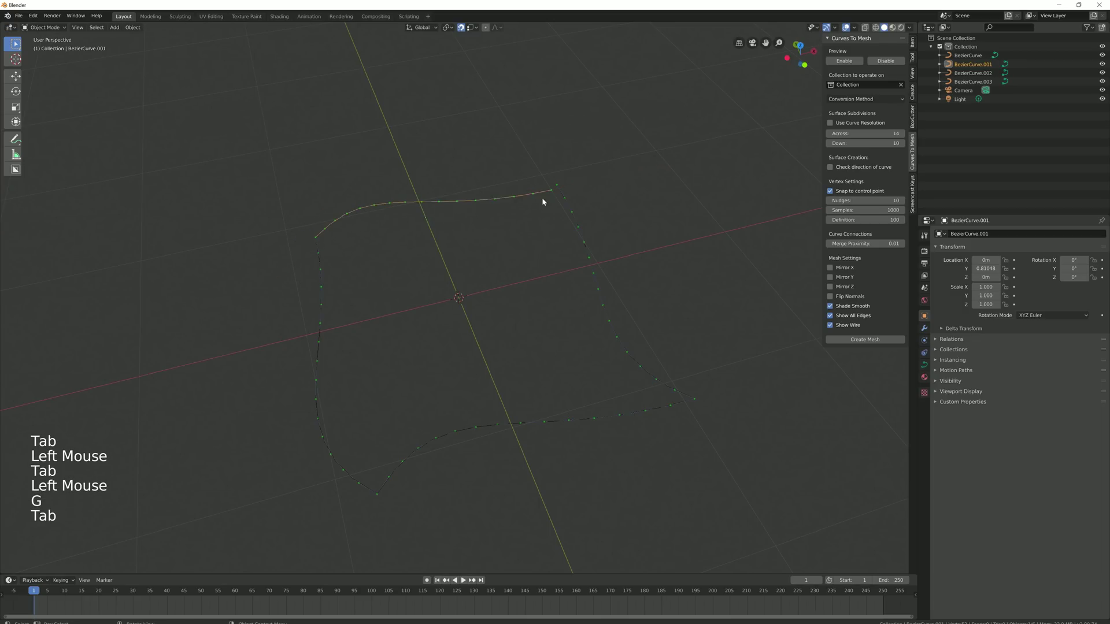
pyautogui.press('Tab')
pyautogui.click(551, 189)
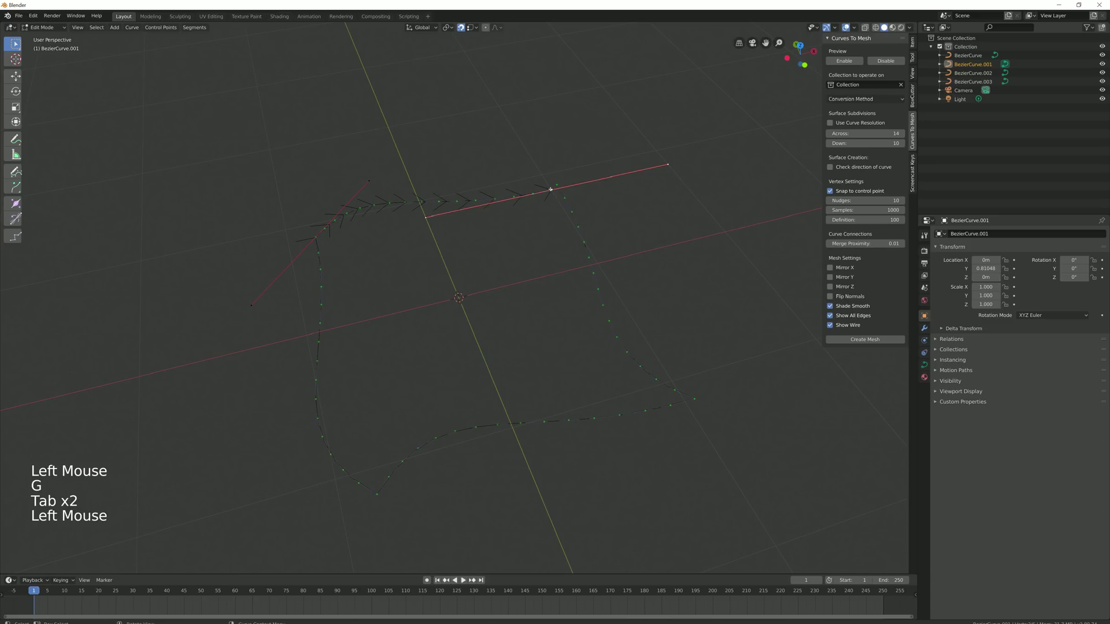
pyautogui.press('g')
pyautogui.click(557, 185)
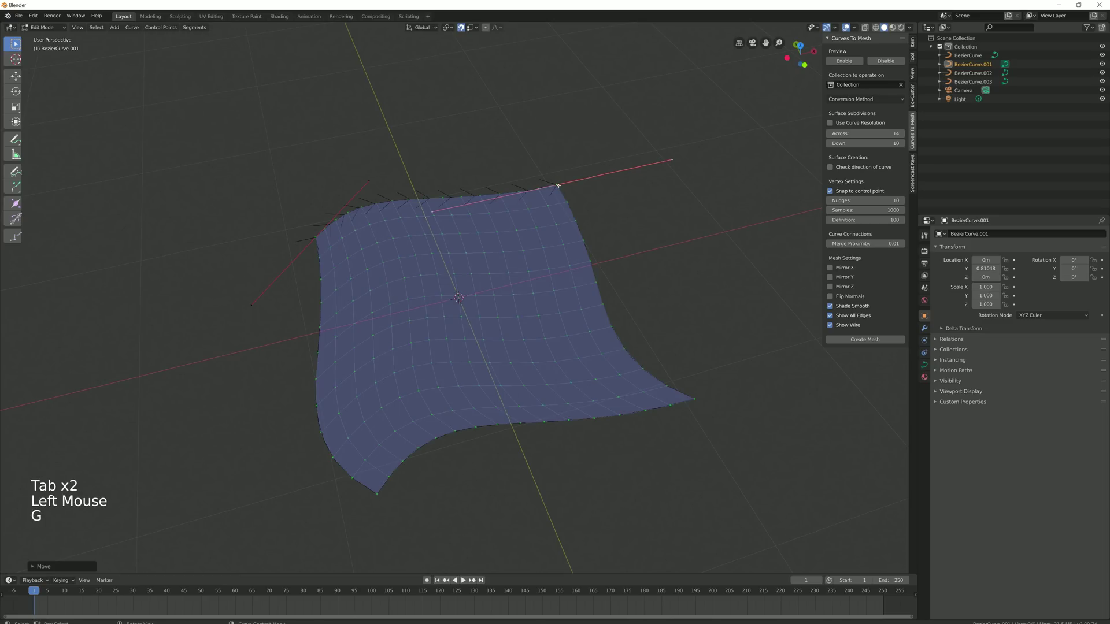
pyautogui.press('Tab')
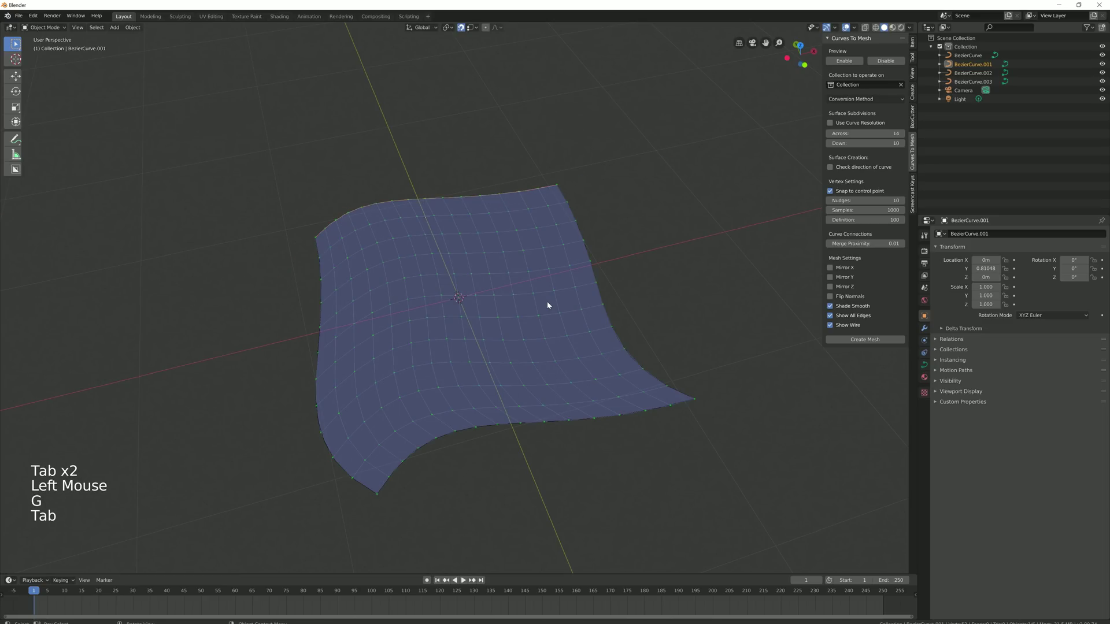
# Step: Move the two inner control points of BezierCurve about 0.43 m along Y in Edit Mode to bend that edge inward
pyautogui.moveTo(515, 317); pyautogui.dragTo(401, 299, button='middle')
pyautogui.press('Tab')
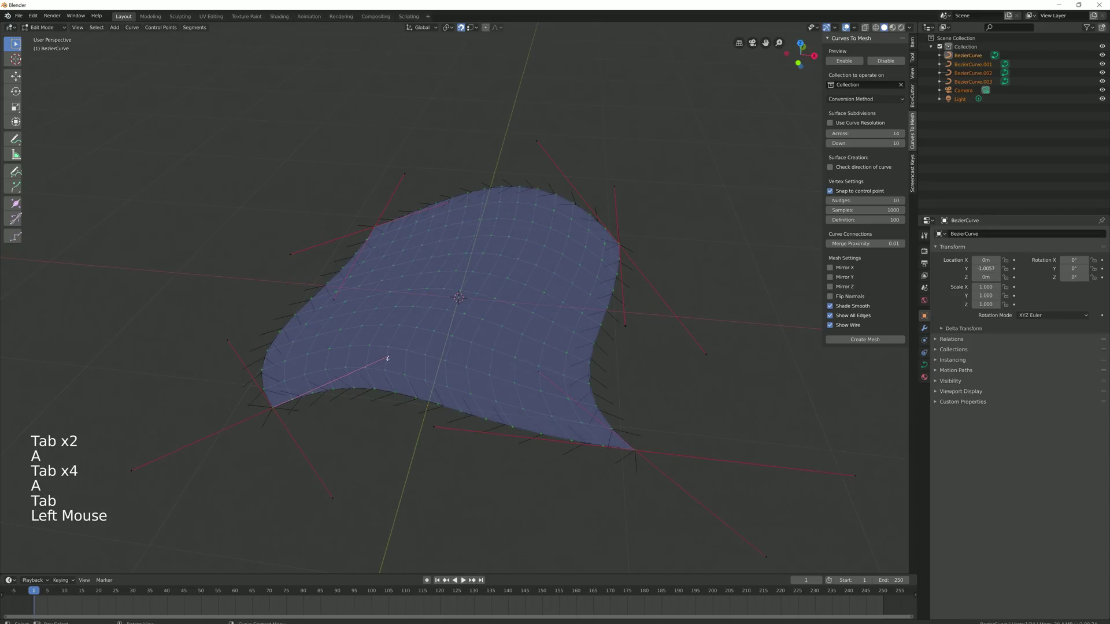
pyautogui.press('g')
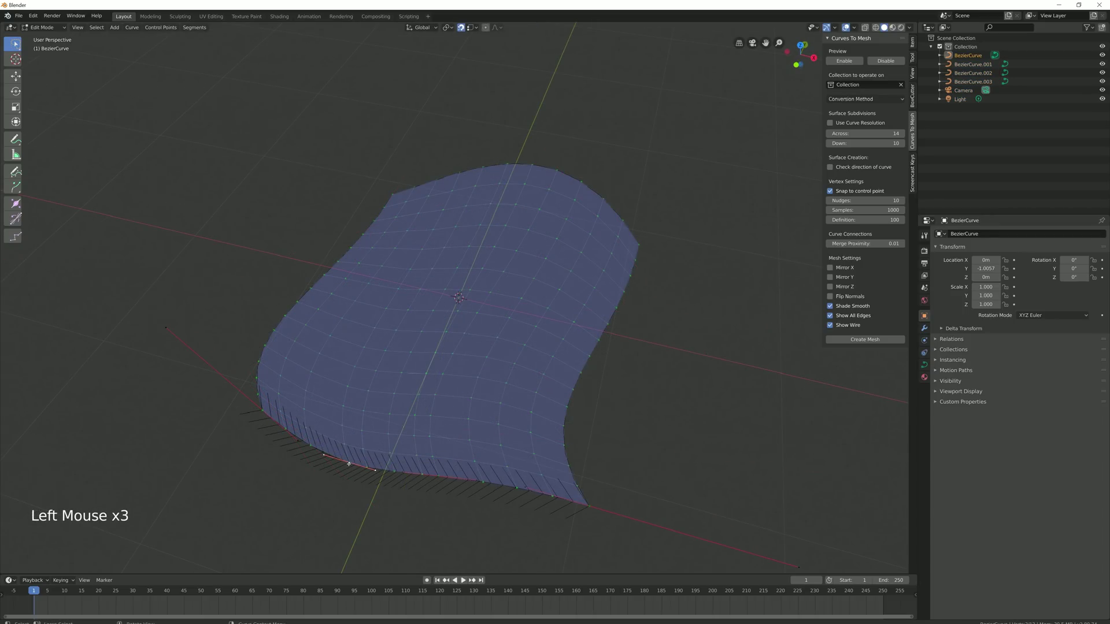
pyautogui.press('shift')
pyautogui.keyDown('shift'); pyautogui.click(440, 476); pyautogui.keyUp('shift')
pyautogui.press('g')
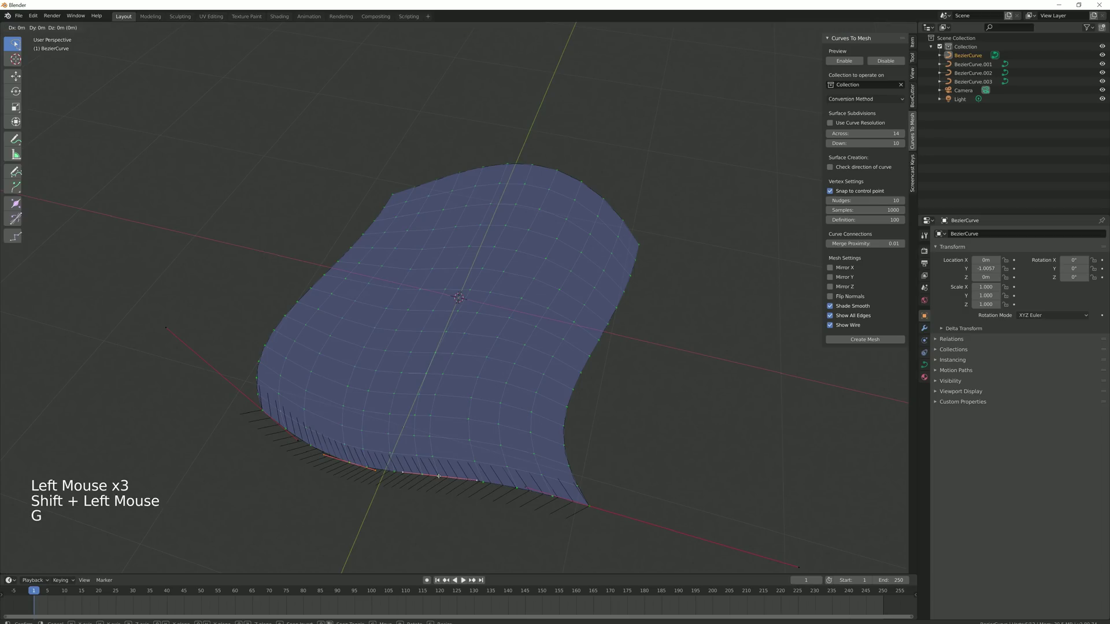
pyautogui.press('y')
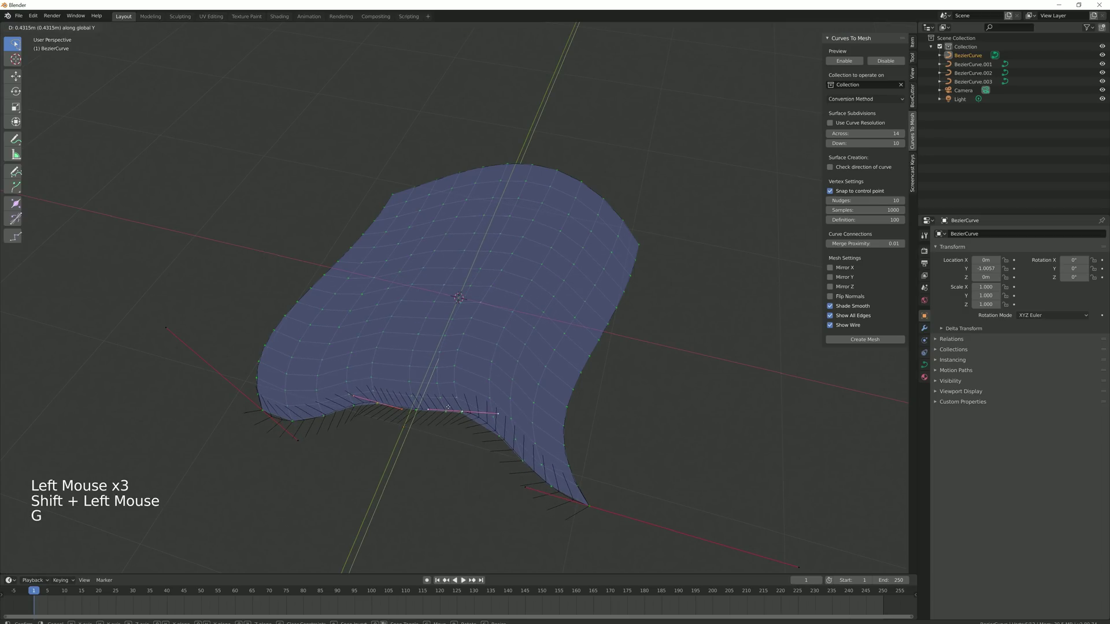
pyautogui.click(449, 407)
# Step: Return to Object Mode and create the actual mesh from the previewed curves
pyautogui.moveTo(448, 407); pyautogui.dragTo(508, 381, button='middle')
pyautogui.press('Tab')
pyautogui.click(865, 339)
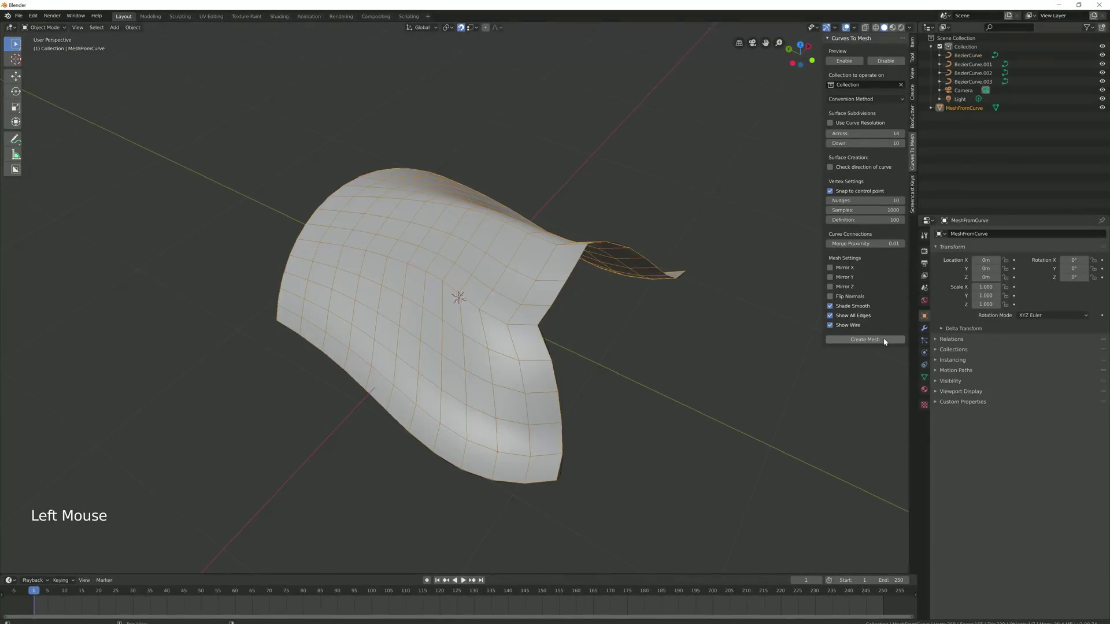
pyautogui.moveTo(430, 350); pyautogui.dragTo(521, 325, button='middle')
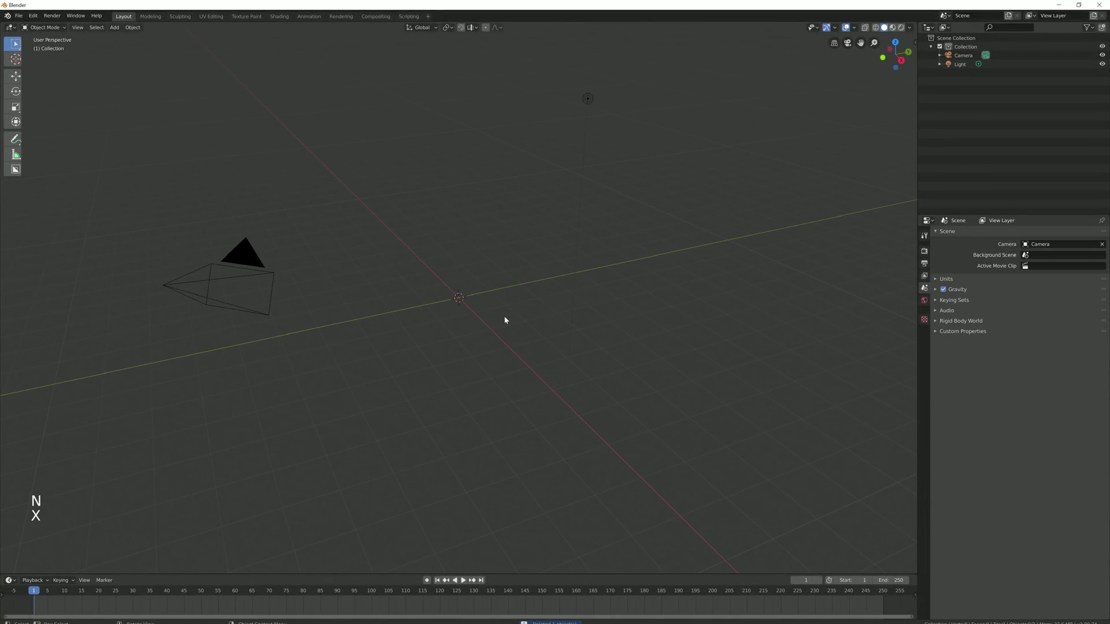
# Step: Add a Bezier circle to the emptied scene and open it in Edit Mode
pyautogui.hotkey('shift', 'a')
pyautogui.moveTo(411, 302)
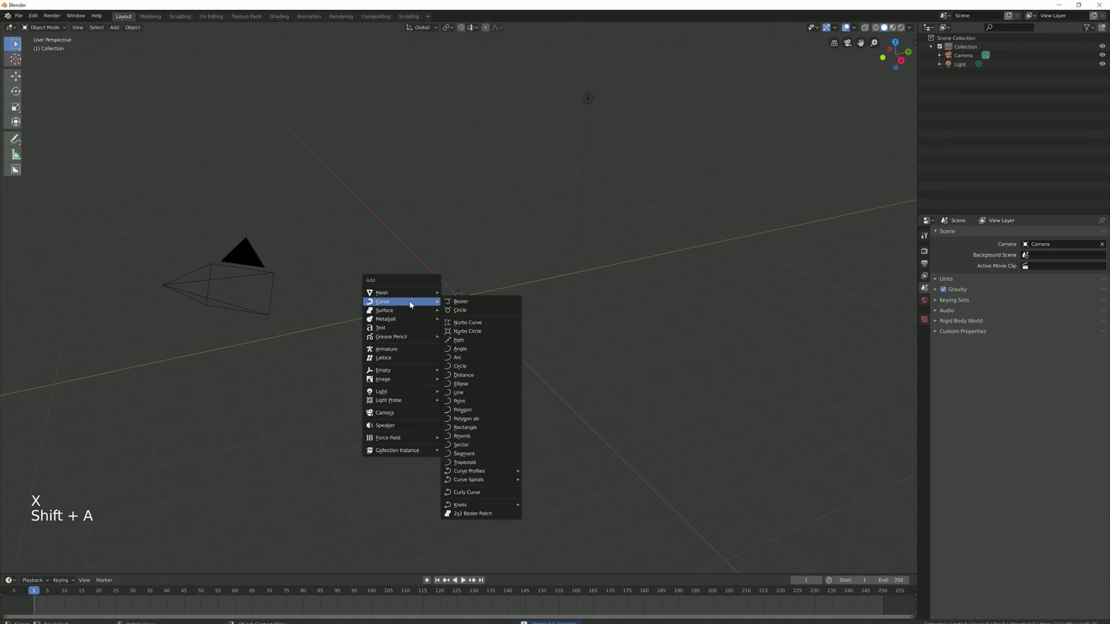
pyautogui.click(485, 313)
pyautogui.scroll(4, 486, 322)
pyautogui.press('Tab')
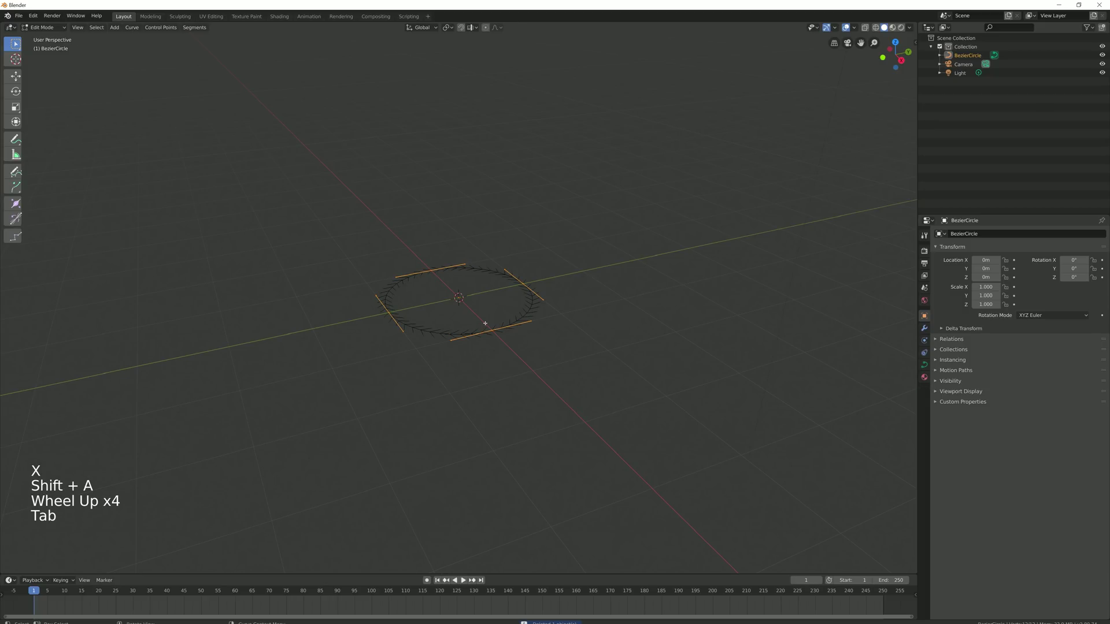
# Step: Duplicate the circle above itself, scale the copy down, and duplicate the smaller circle once more above it
pyautogui.hotkey('shift', 'd')
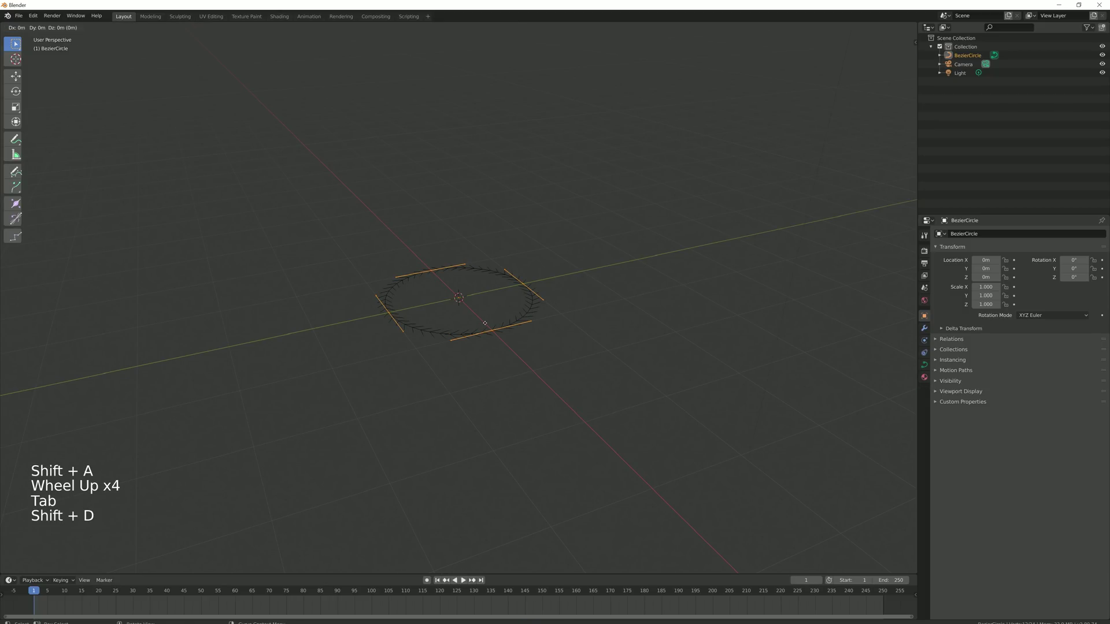
pyautogui.click(484, 276)
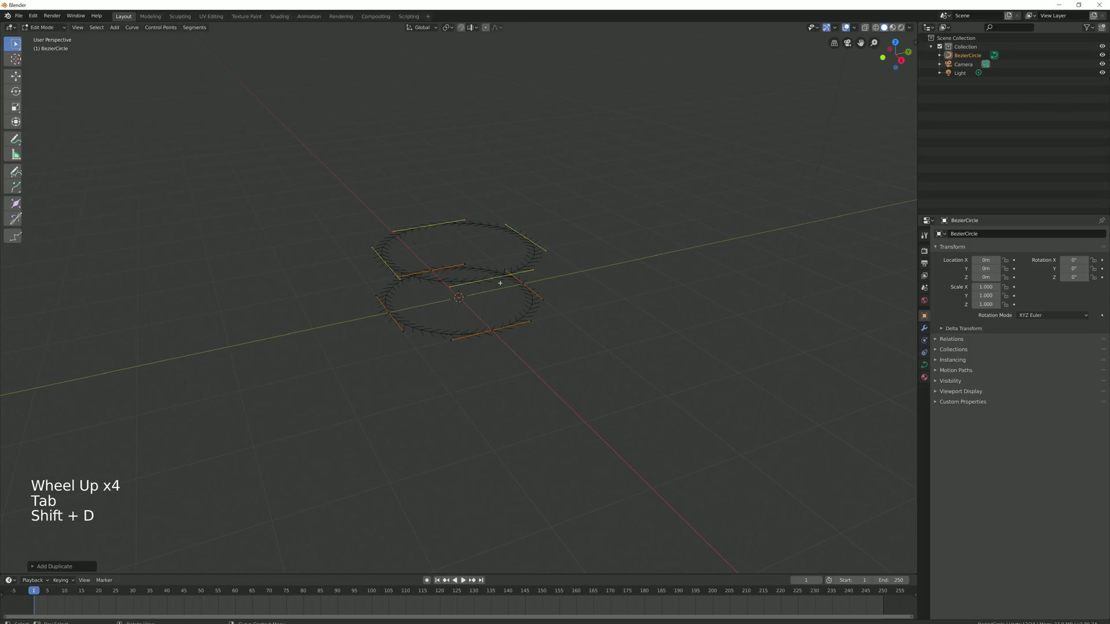
pyautogui.press('s')
pyautogui.click(535, 294)
pyautogui.hotkey('shift', 'd')
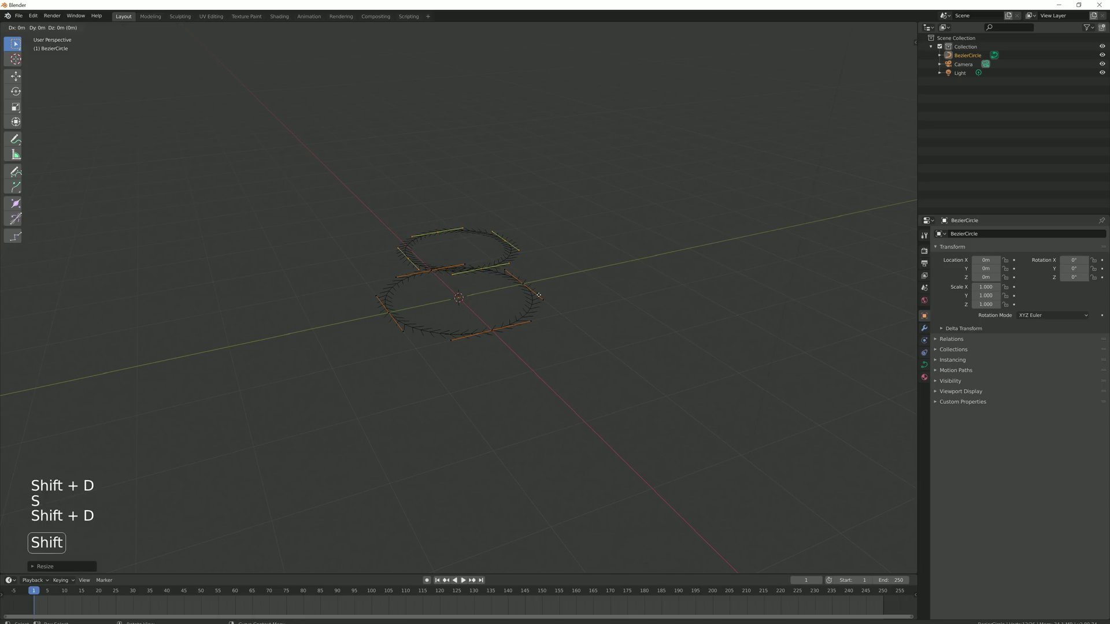
pyautogui.click(540, 245)
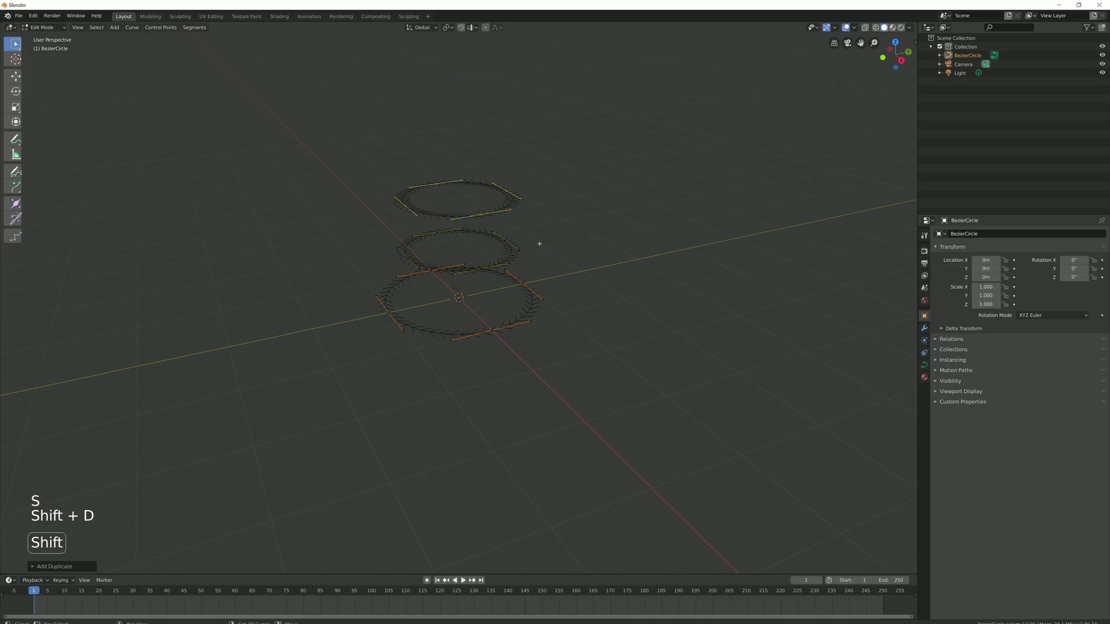
# Step: Duplicate the uppermost circle upward, scale it up well beyond the base circle, and duplicate it about 0.47 m higher along Z
pyautogui.hotkey('shift', 'd')
pyautogui.click(537, 186)
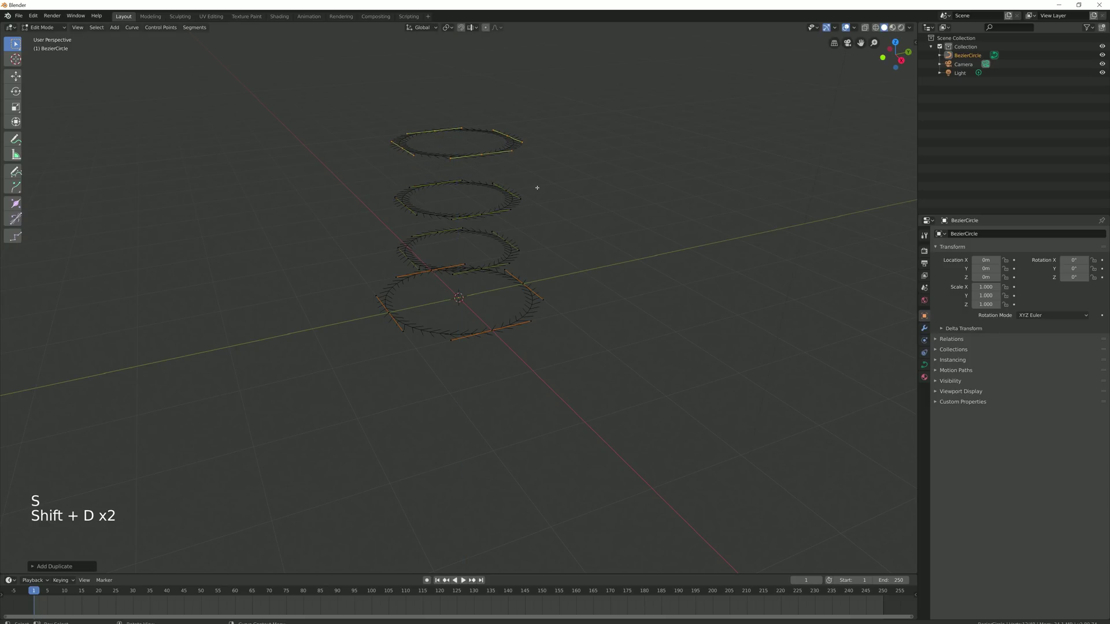
pyautogui.press('s')
pyautogui.click(606, 223)
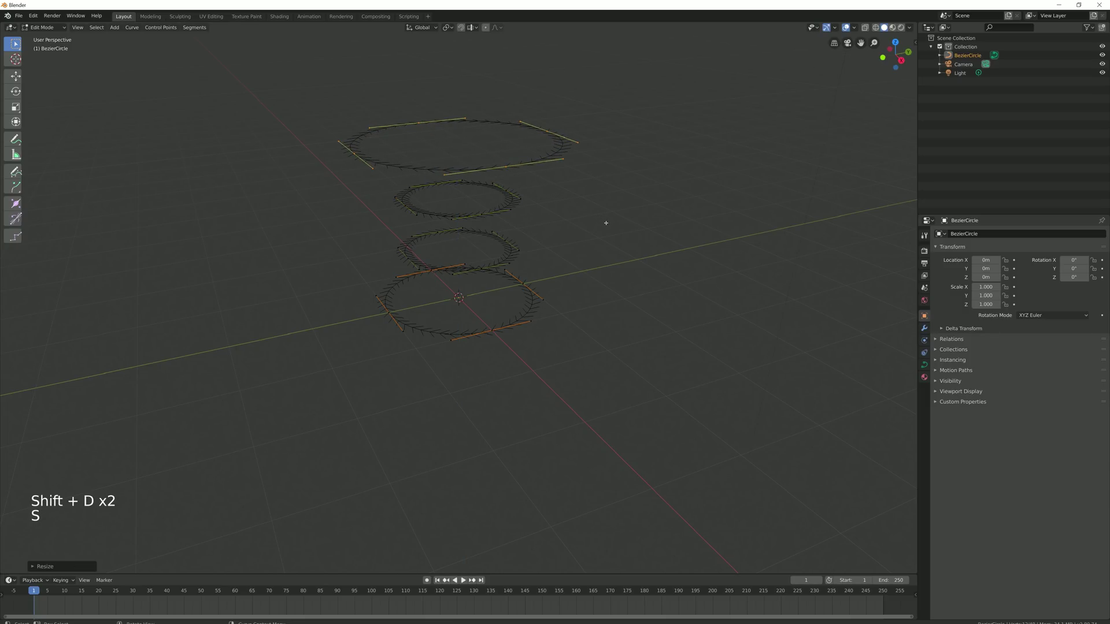
pyautogui.hotkey('shift', 'd')
pyautogui.press('z')
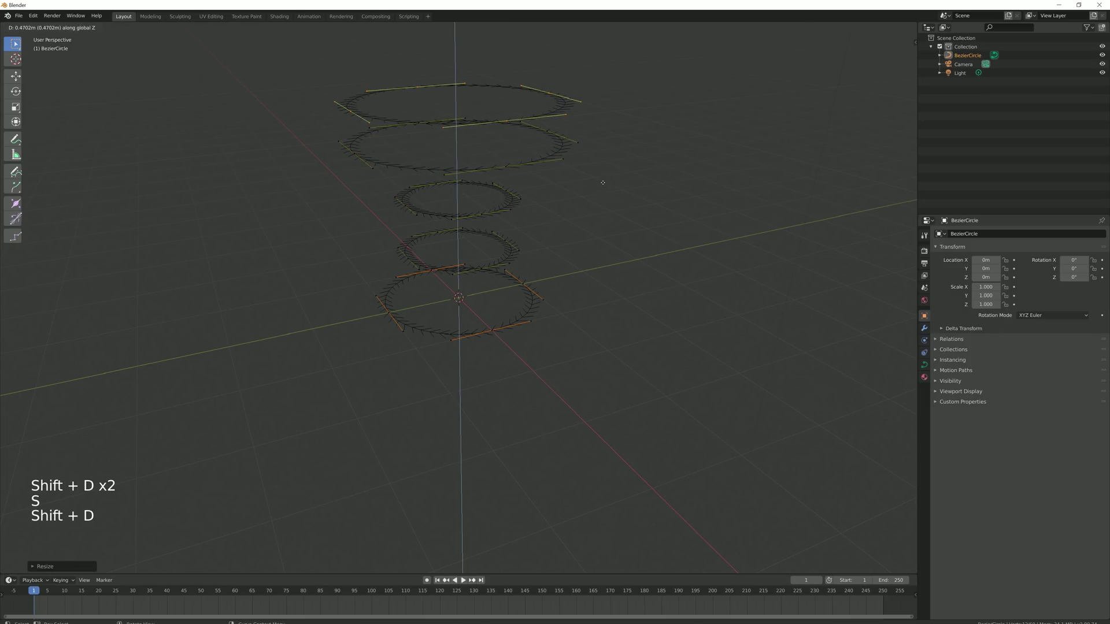
pyautogui.click(603, 182)
# Step: Return to Object Mode, show the Curves To Mesh settings and enable the preview for the stacked circles in Collection
pyautogui.press('Tab')
pyautogui.moveTo(593, 233); pyautogui.dragTo(568, 290, button='middle')
pyautogui.press('n')
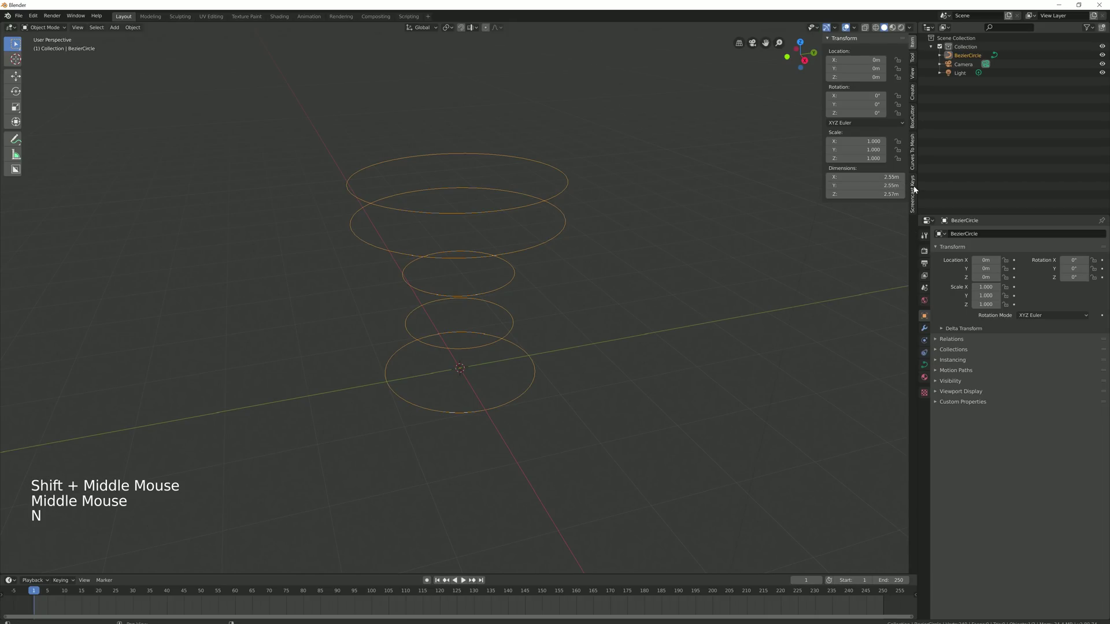
pyautogui.click(913, 161)
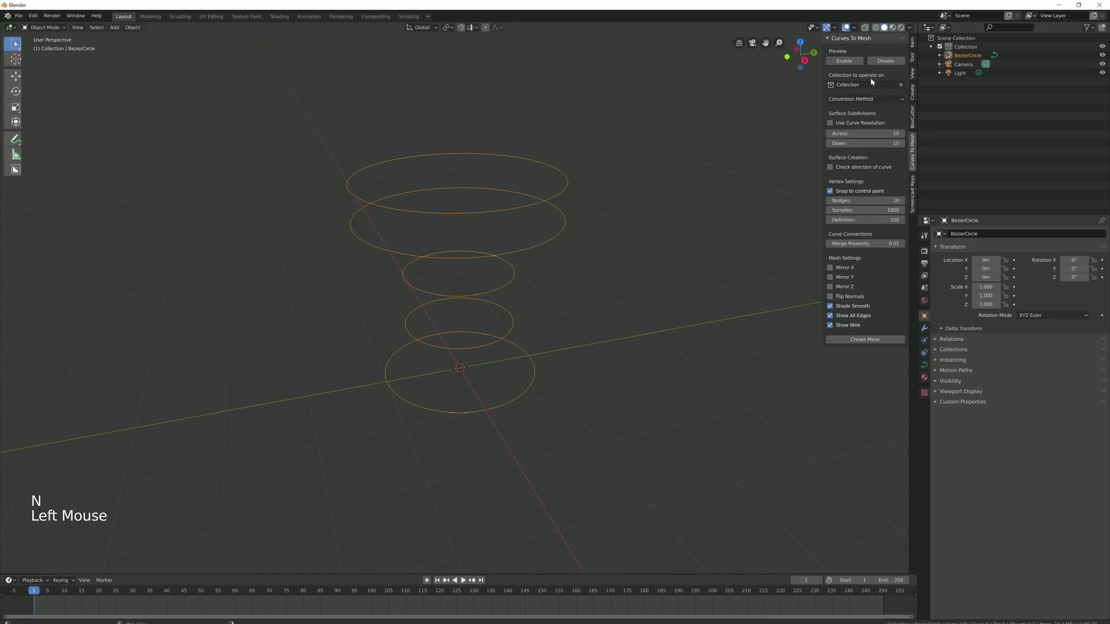
pyautogui.click(844, 61)
pyautogui.moveTo(792, 102); pyautogui.dragTo(636, 221, button='middle')
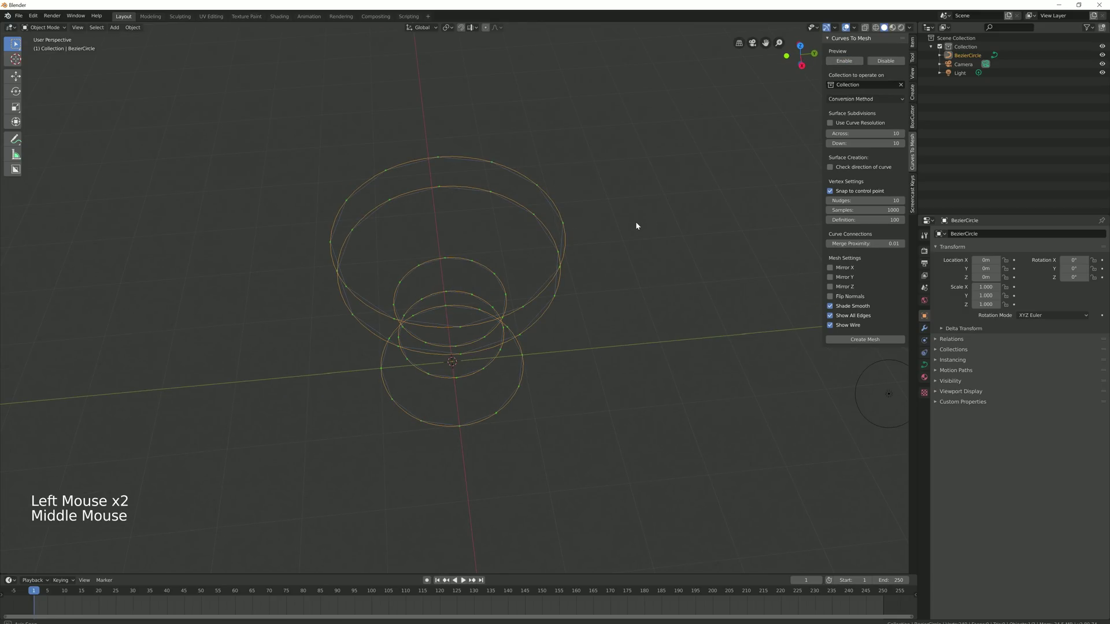
# Step: Raise the preview's subdivisions across to 18 for the stacked Bezier circles
pyautogui.scroll(2, 636, 221)
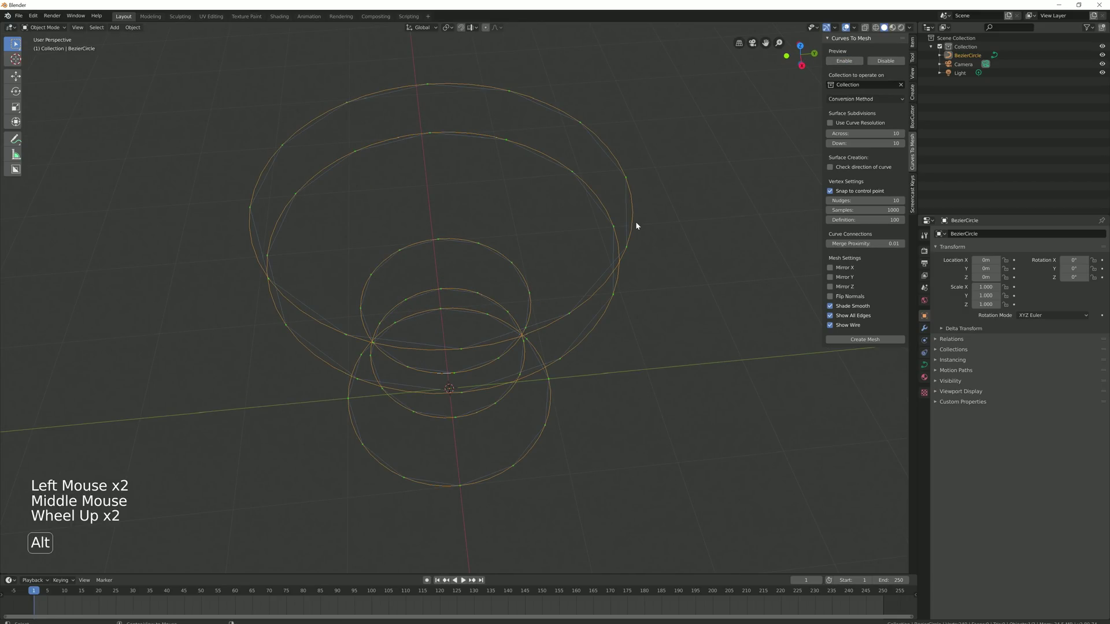
pyautogui.hotkey('alt', 'Up')
pyautogui.hotkey('alt', 'Up')
pyautogui.hotkey('alt', 'Up')
pyautogui.hotkey('alt', 'Up')
pyautogui.hotkey('alt', 'Up')
pyautogui.hotkey('alt', 'Up')
pyautogui.hotkey('alt', 'Up')
pyautogui.hotkey('alt', 'Up')
pyautogui.hotkey('alt', 'Up')
pyautogui.hotkey('alt', 'Up')
pyautogui.hotkey('alt', 'Up')
pyautogui.hotkey('alt', 'Up')
pyautogui.hotkey('alt', 'Up')
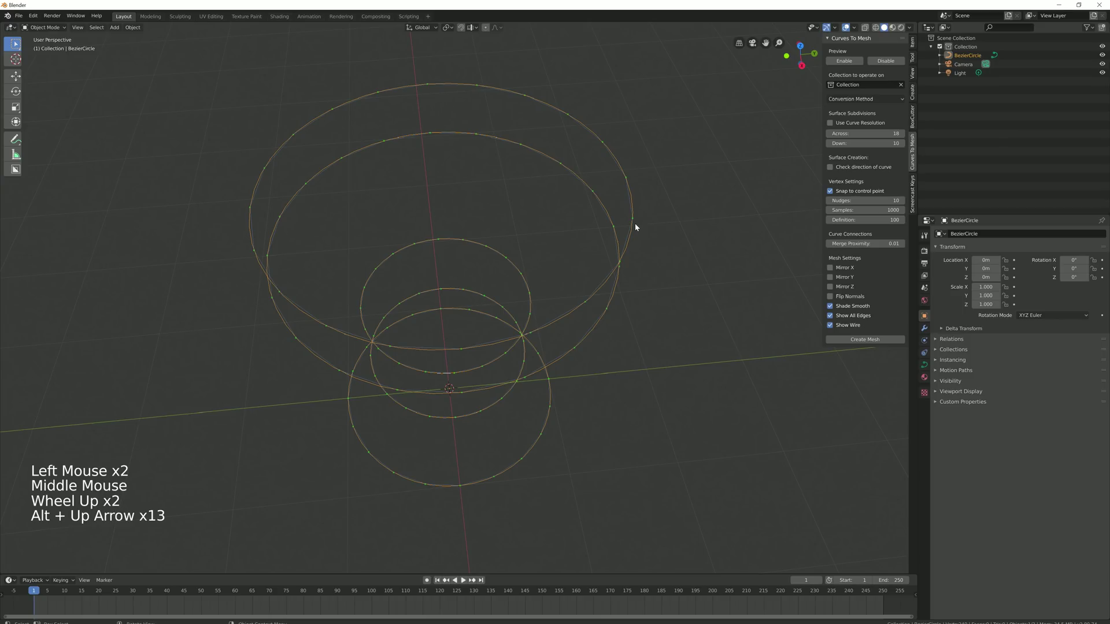
pyautogui.moveTo(637, 228); pyautogui.dragTo(554, 297, button='middle')
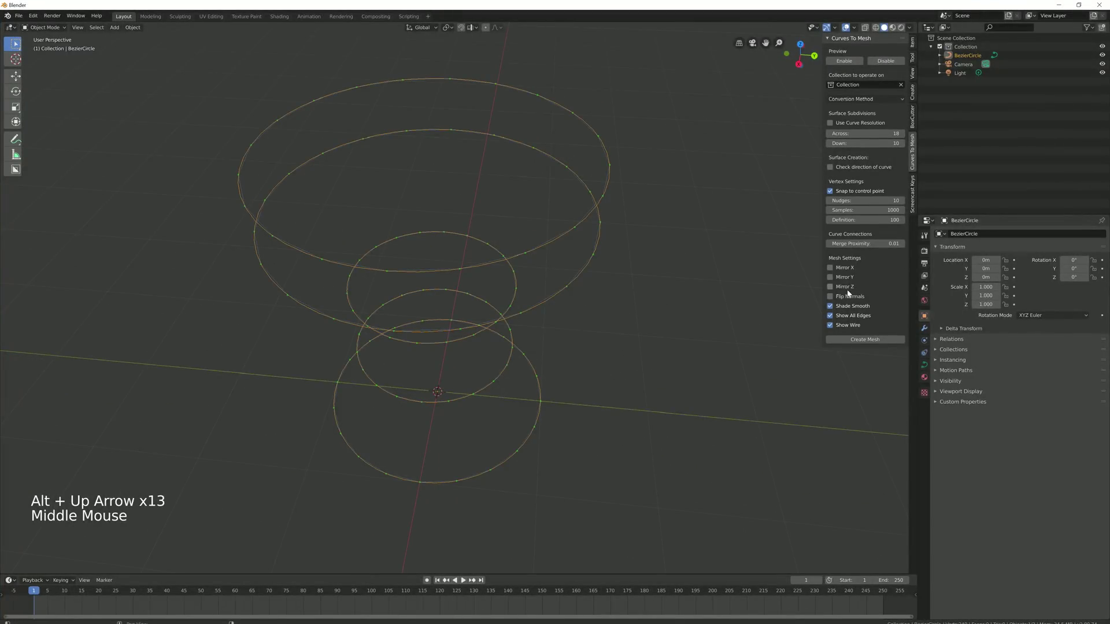
# Step: Switch the conversion method to Profiles to Mesh and inspect the bridged surface between the circles
pyautogui.click(890, 100)
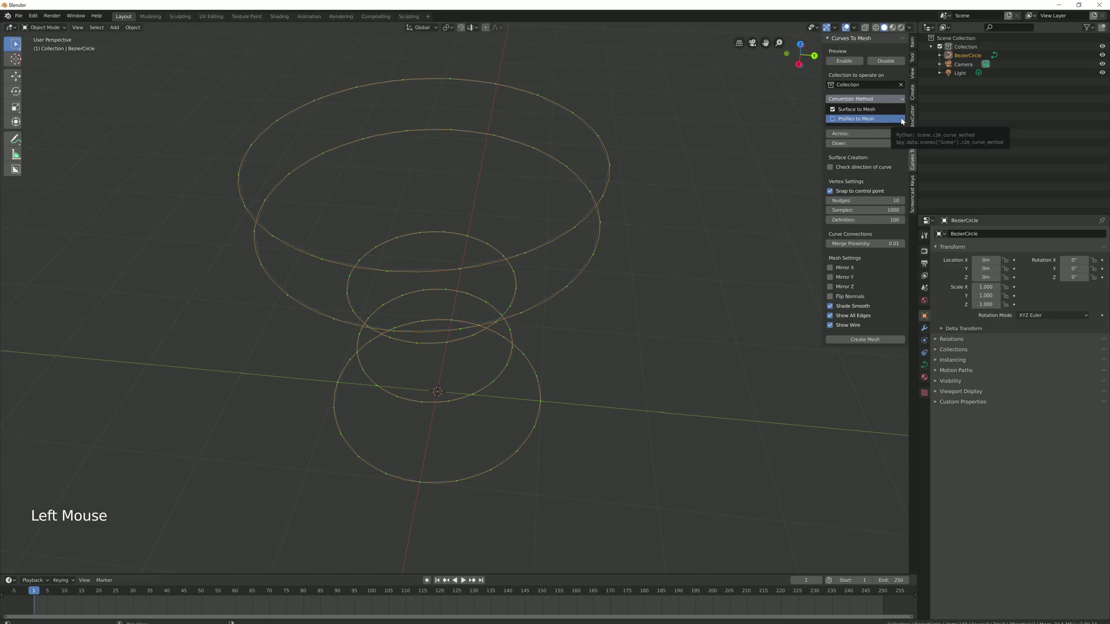
pyautogui.click(897, 120)
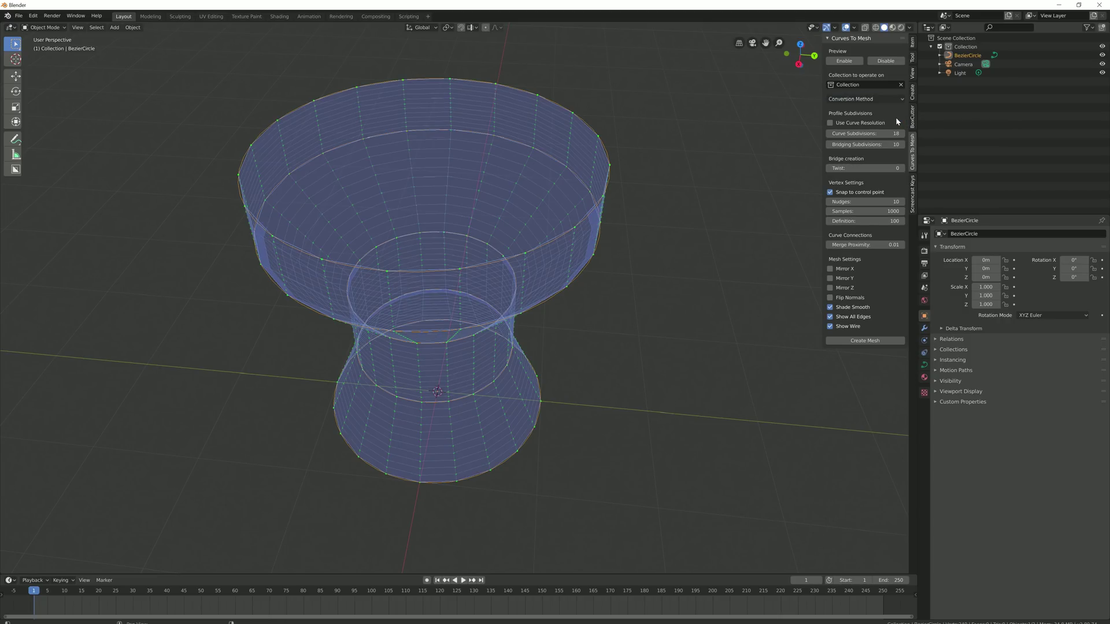
pyautogui.moveTo(439, 364); pyautogui.dragTo(501, 360, button='middle')
pyautogui.scroll(-2, 451, 364)
pyautogui.scroll(1, 529, 403)
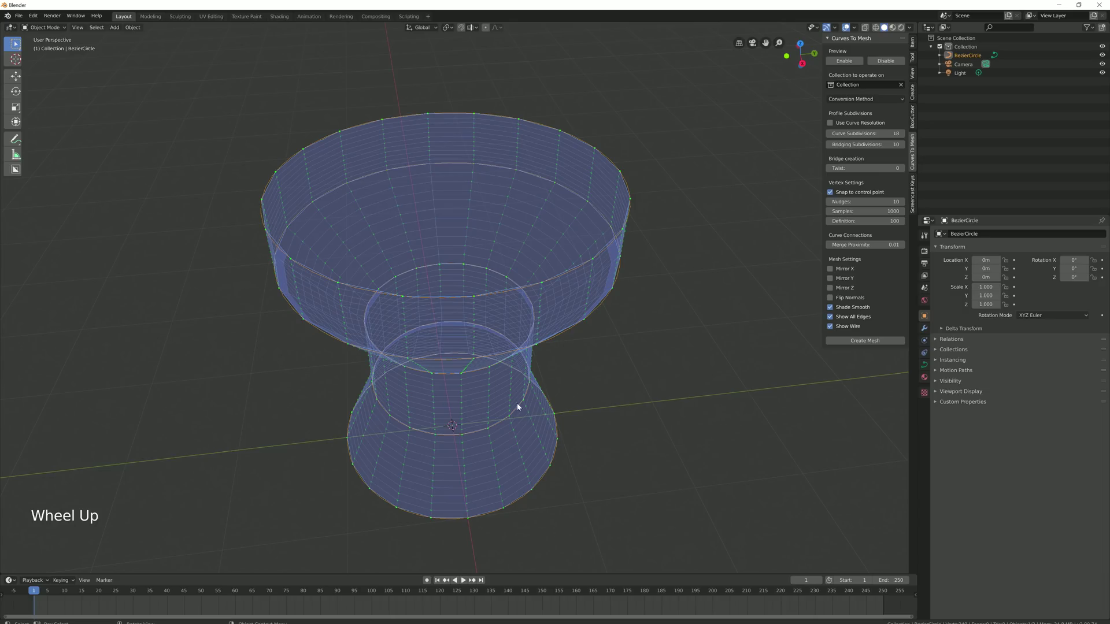
# Step: In Edit Mode, select only the base circle and duplicate it downward along Z
pyautogui.moveTo(529, 404); pyautogui.dragTo(492, 380, button='middle')
pyautogui.scroll(-2, 486, 368)
pyautogui.press('Tab')
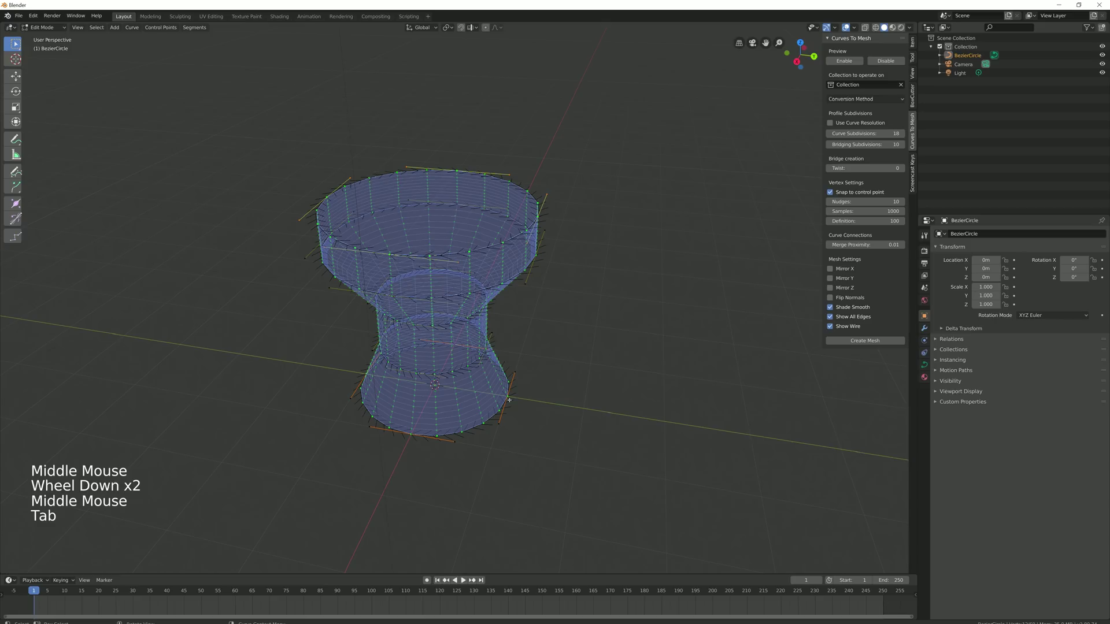
pyautogui.hotkey('alt', 'a')
pyautogui.press('l')
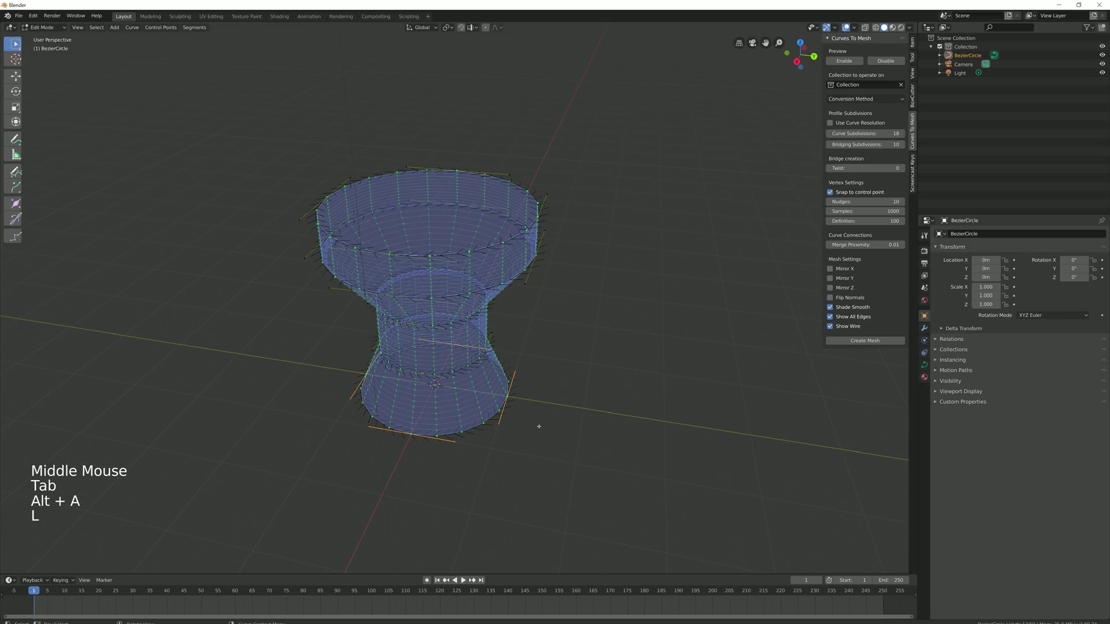
pyautogui.hotkey('shift', 'd')
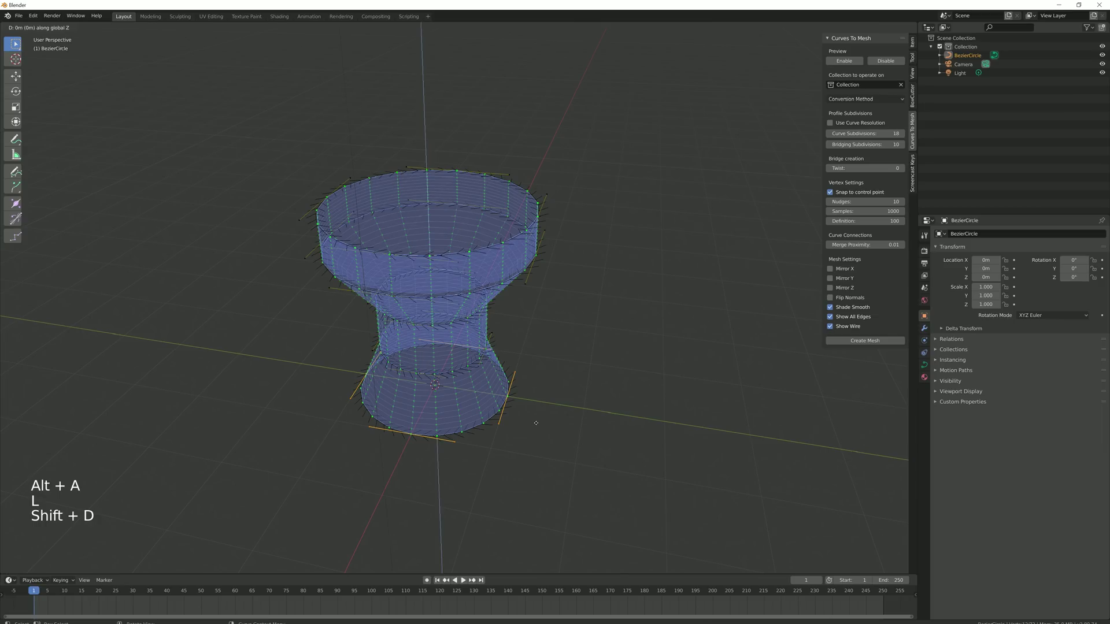
pyautogui.click(563, 449)
# Step: Duplicate the new lowest circle further down along Z and start scaling the copy
pyautogui.moveTo(563, 450); pyautogui.dragTo(479, 409, button='middle')
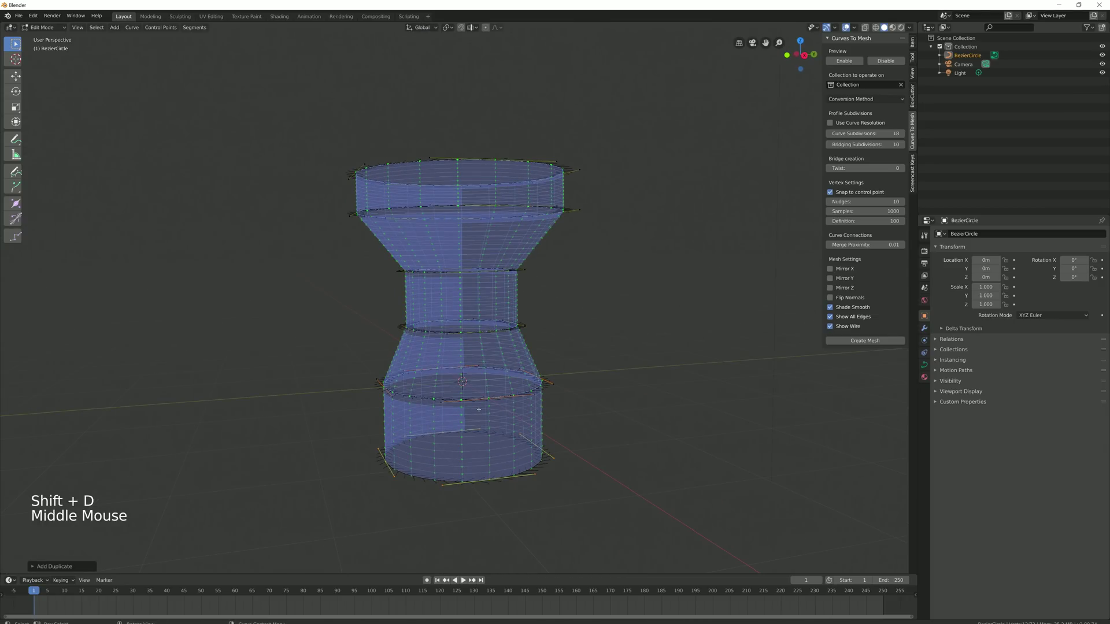
pyautogui.hotkey('shift', 'd')
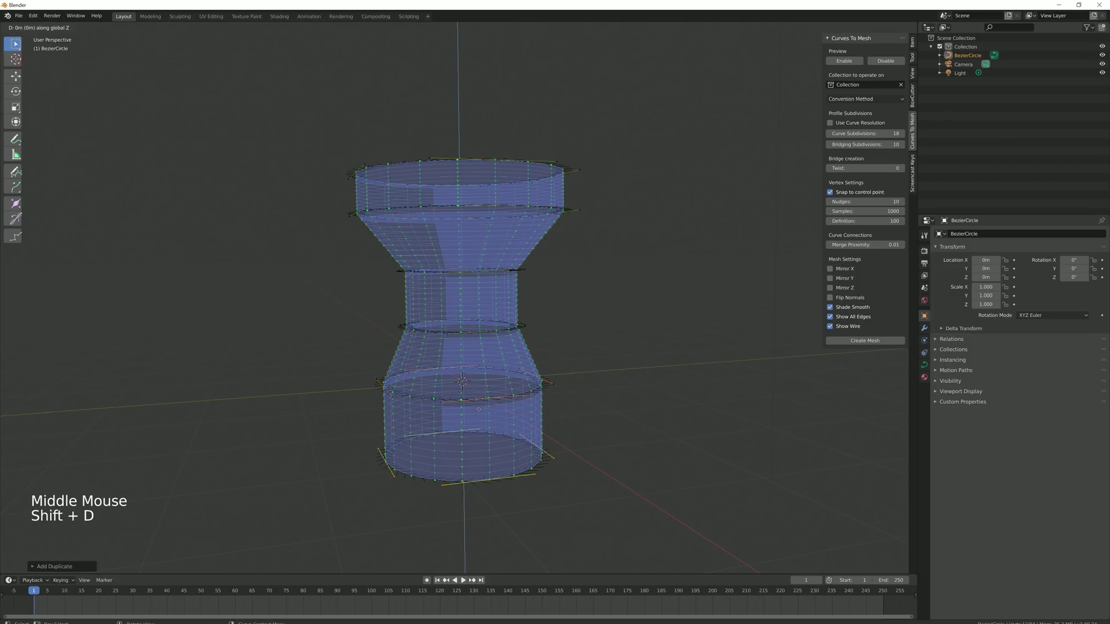
pyautogui.click(494, 469)
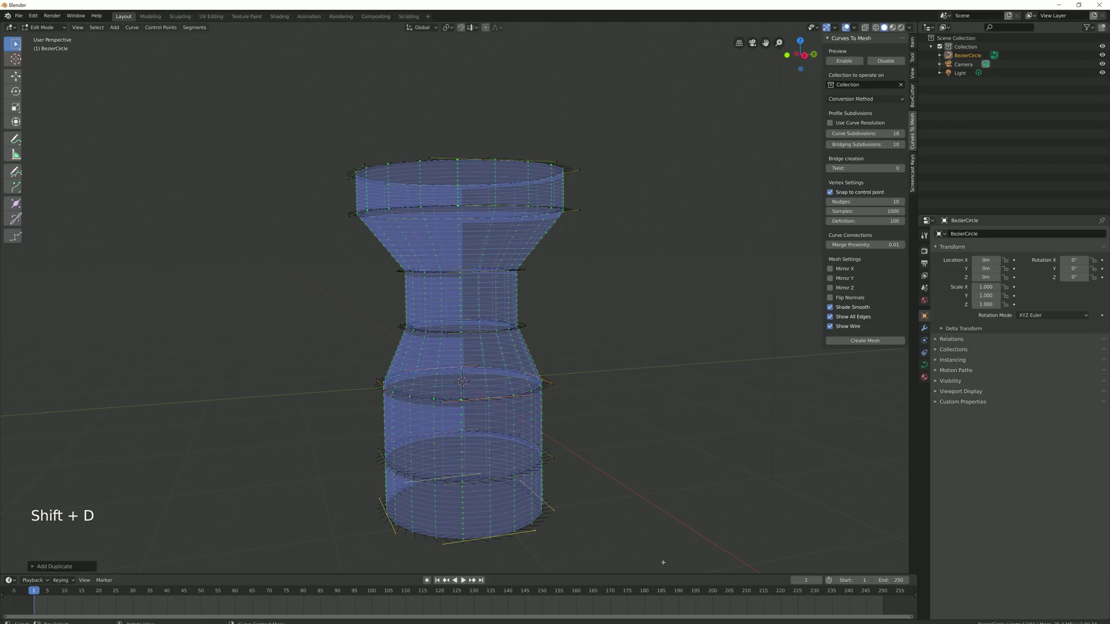
pyautogui.press('s')
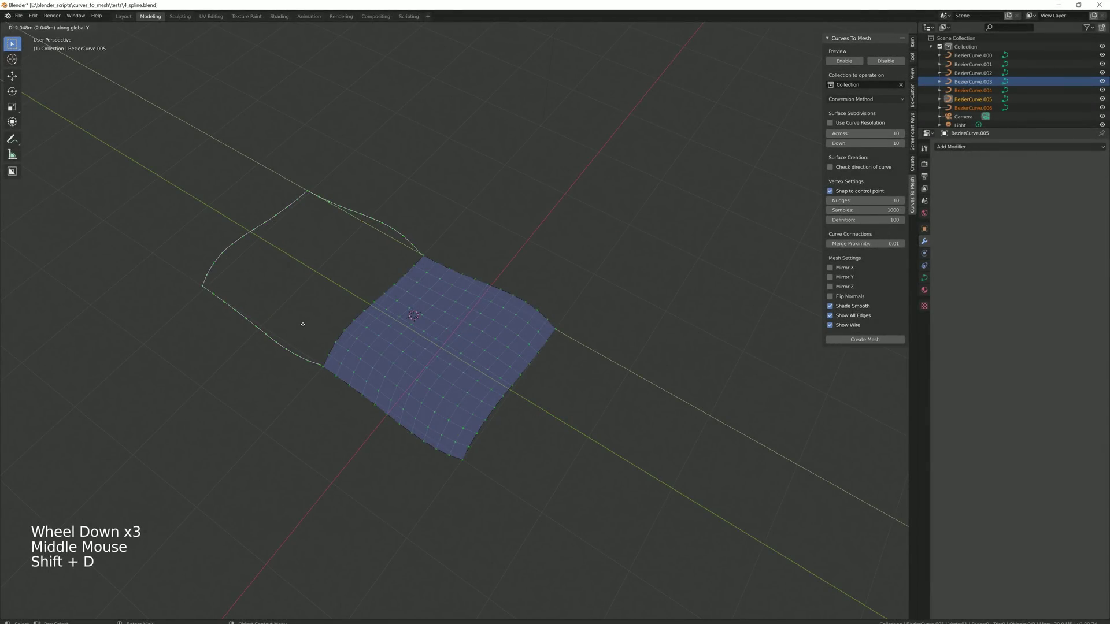
# Step: In the 4_spline.blend scene, place the three duplicated curves beside the patch along Y and attach them to its corners with Vertex snapping
pyautogui.click(299, 325)
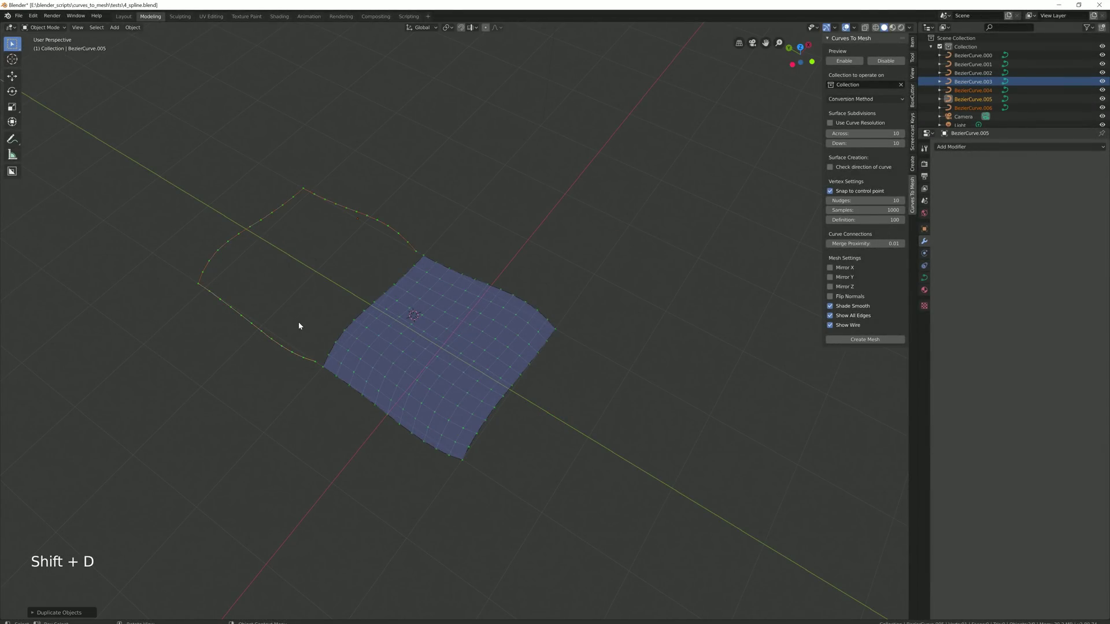
pyautogui.click(461, 28)
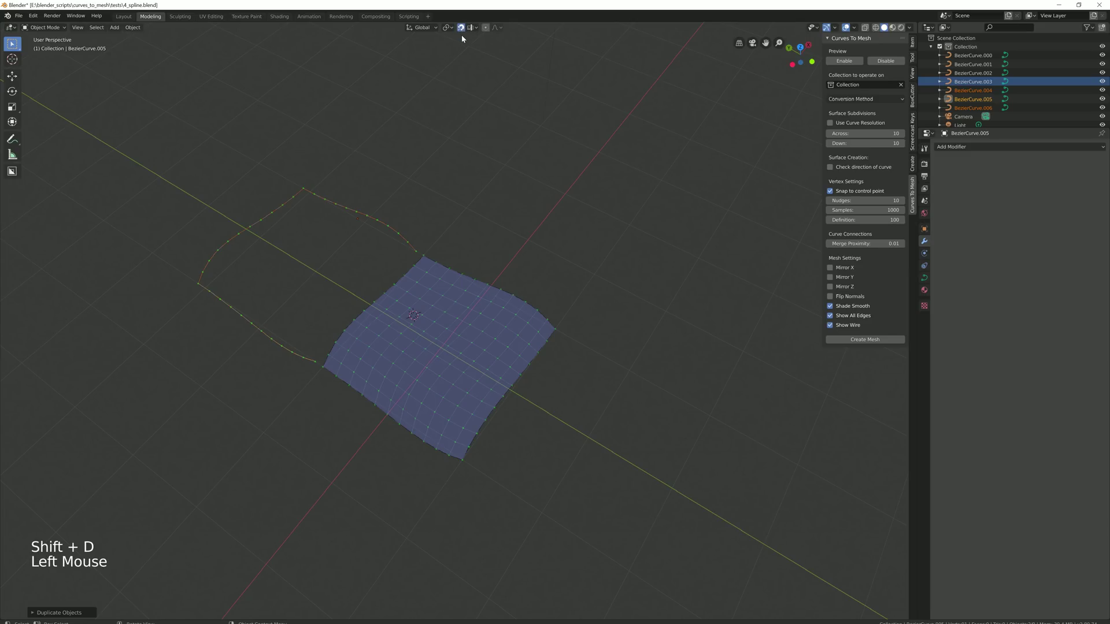
pyautogui.click(474, 29)
pyautogui.click(456, 62)
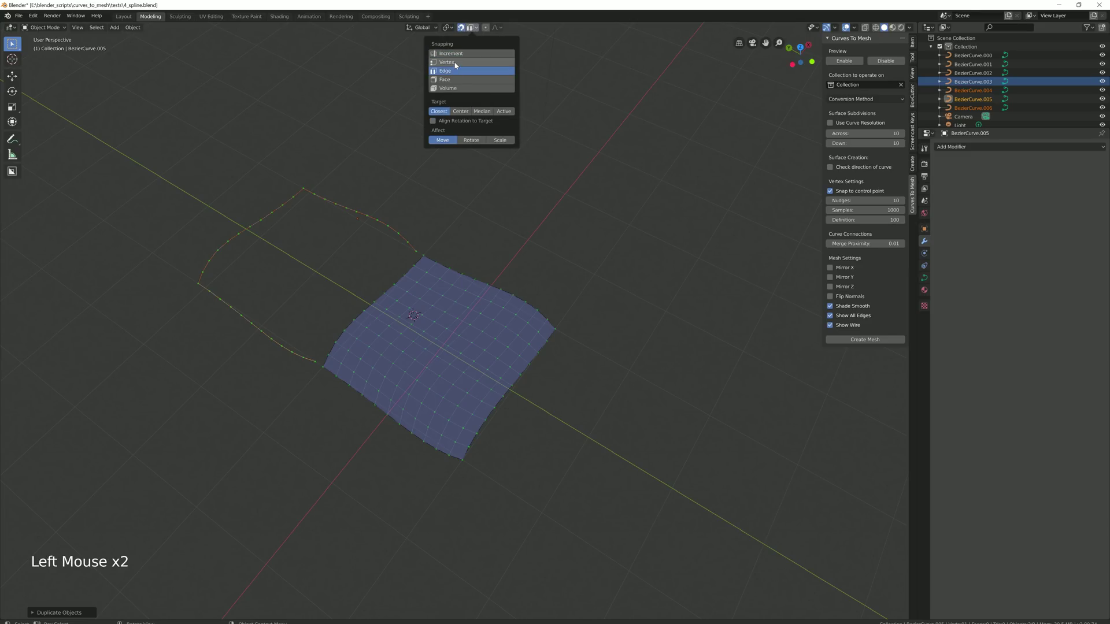
pyautogui.press('g')
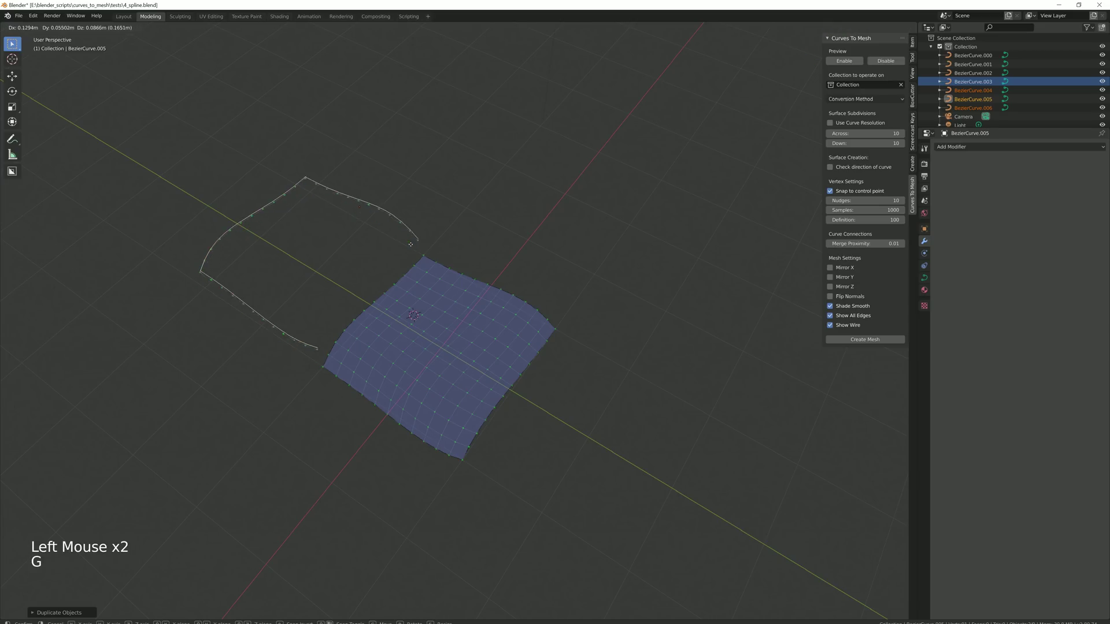
pyautogui.click(442, 248)
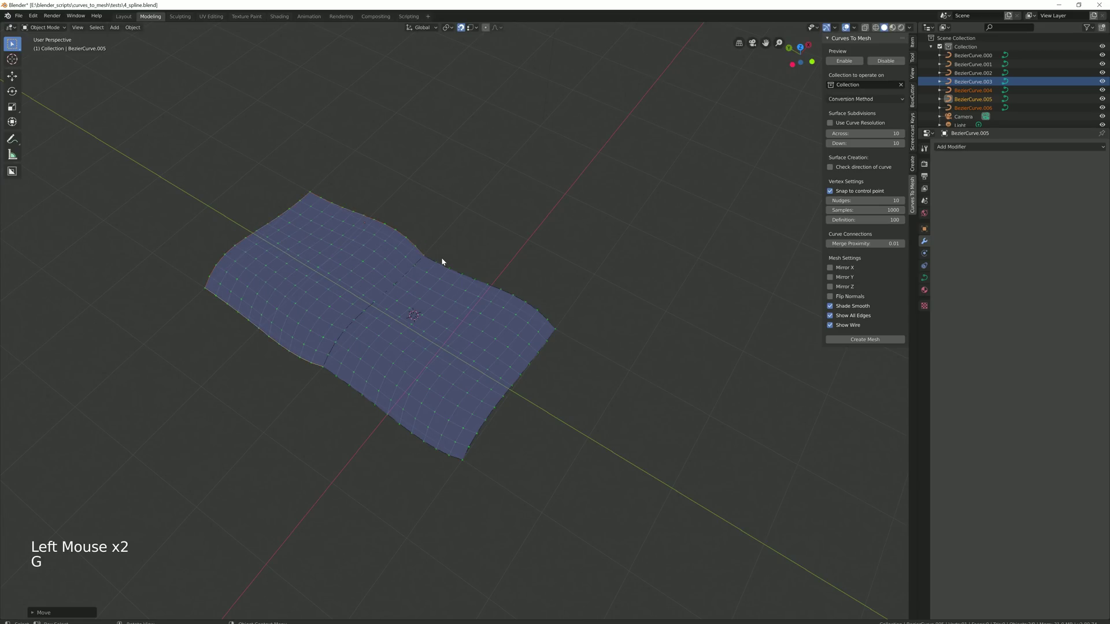
# Step: Duplicate the two curves along the surface's long edge and the three cross curves along X, and snap the copies onto the surface's corners
pyautogui.click(408, 275)
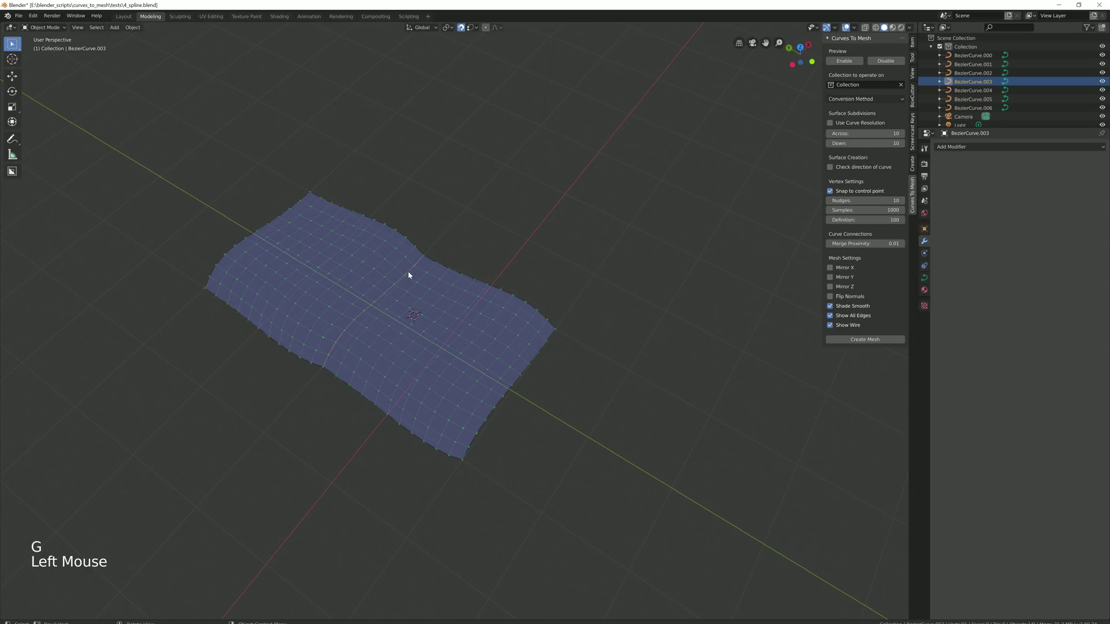
pyautogui.click(322, 206)
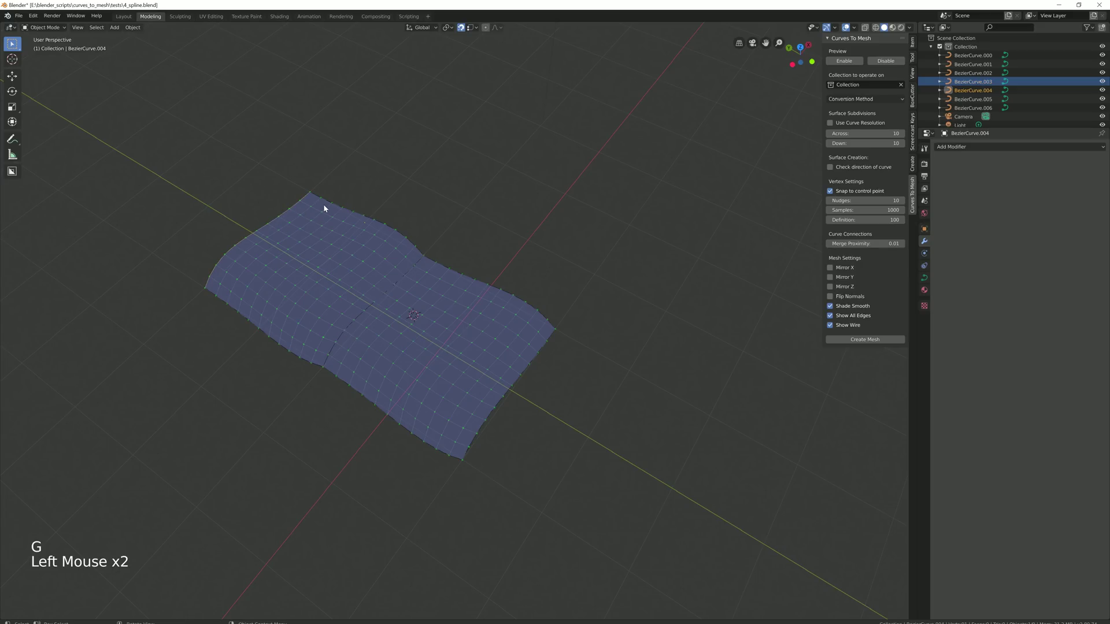
pyautogui.keyDown('shift'); pyautogui.click(356, 209); pyautogui.keyUp('shift')
pyautogui.keyDown('shift'); pyautogui.click(405, 257); pyautogui.keyUp('shift')
pyautogui.keyDown('shift'); pyautogui.click(460, 274); pyautogui.keyUp('shift')
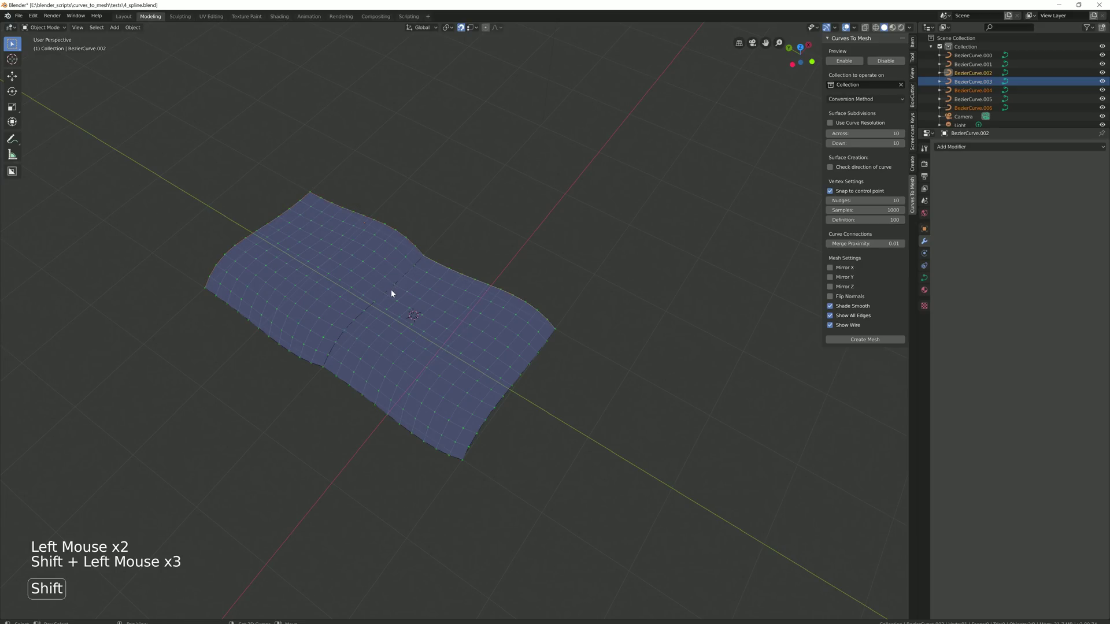
pyautogui.keyDown('shift'); pyautogui.click(391, 292); pyautogui.keyUp('shift')
pyautogui.keyDown('shift'); pyautogui.click(521, 375); pyautogui.keyUp('shift')
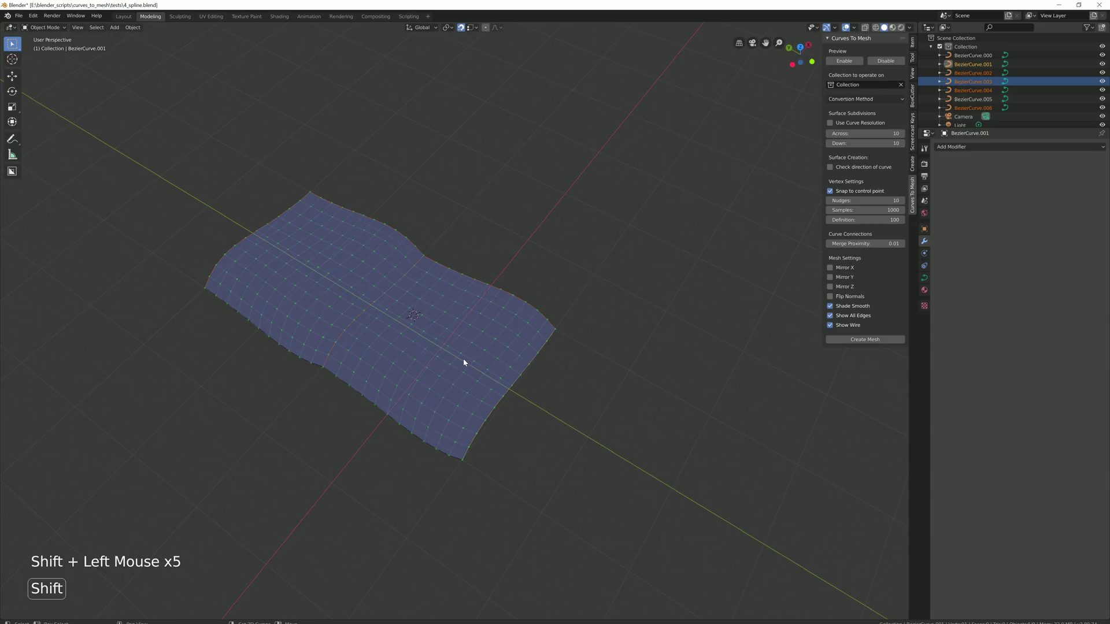
pyautogui.hotkey('shift', 'd')
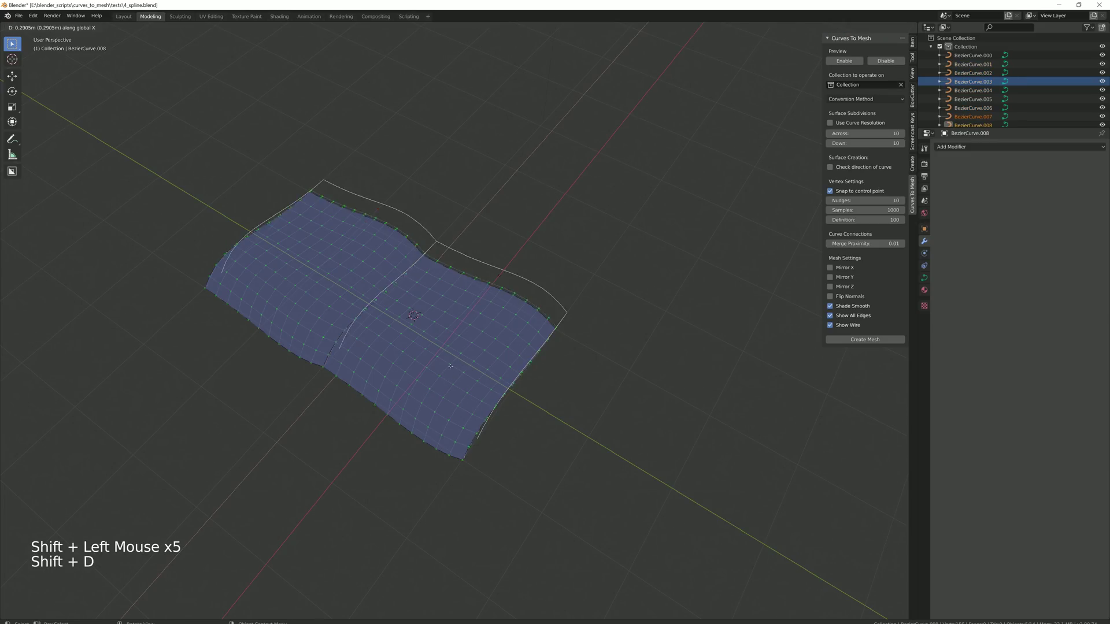
pyautogui.click(520, 294)
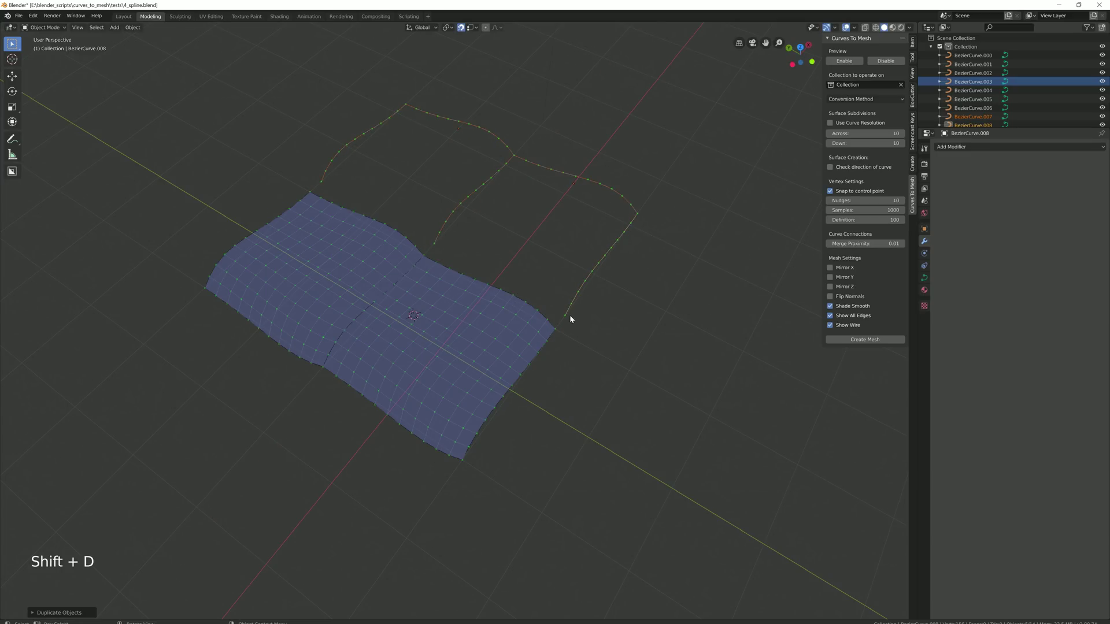
pyautogui.press('g')
pyautogui.click(559, 331)
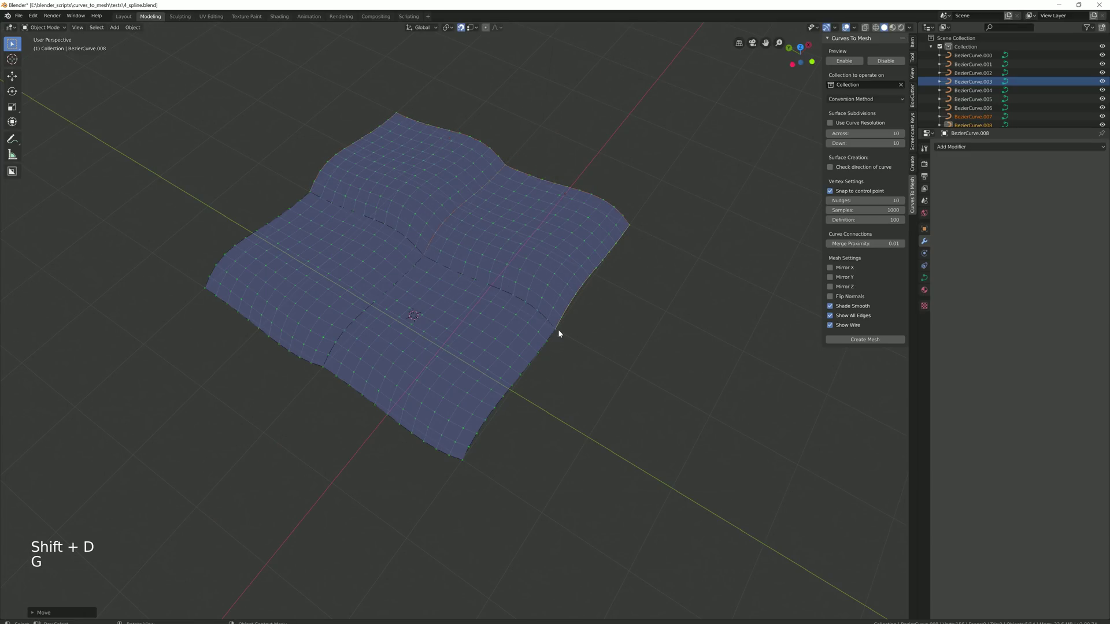
pyautogui.moveTo(354, 322); pyautogui.dragTo(380, 351, button='middle')
pyautogui.press('a')
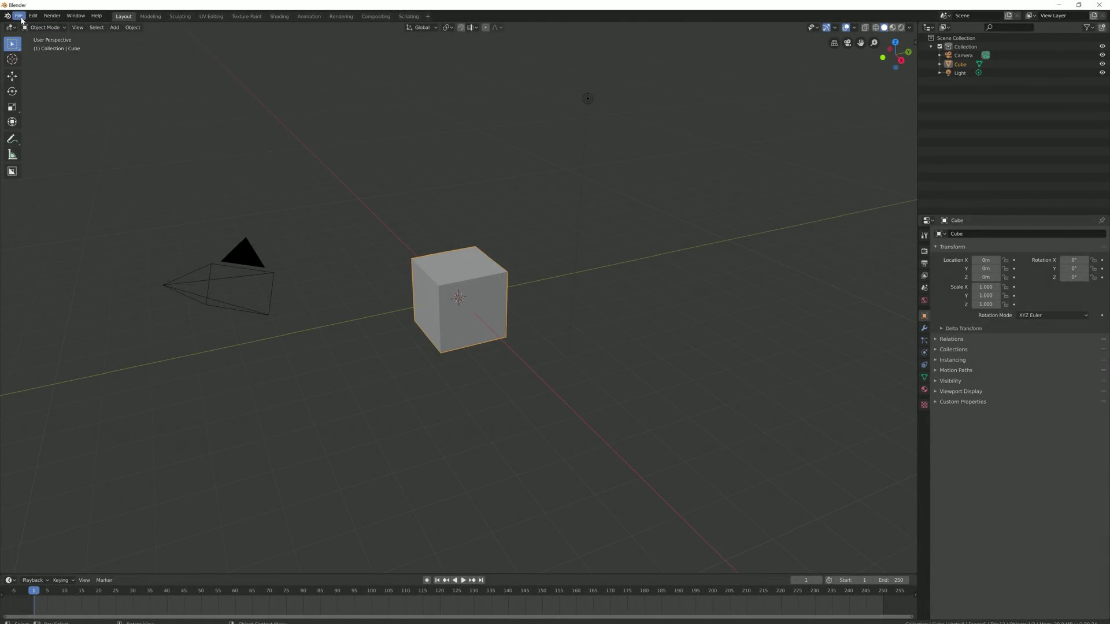
# Step: Open the recent file car_curve.blend and view the car curves from several sides
pyautogui.click(18, 15)
pyautogui.moveTo(50, 45)
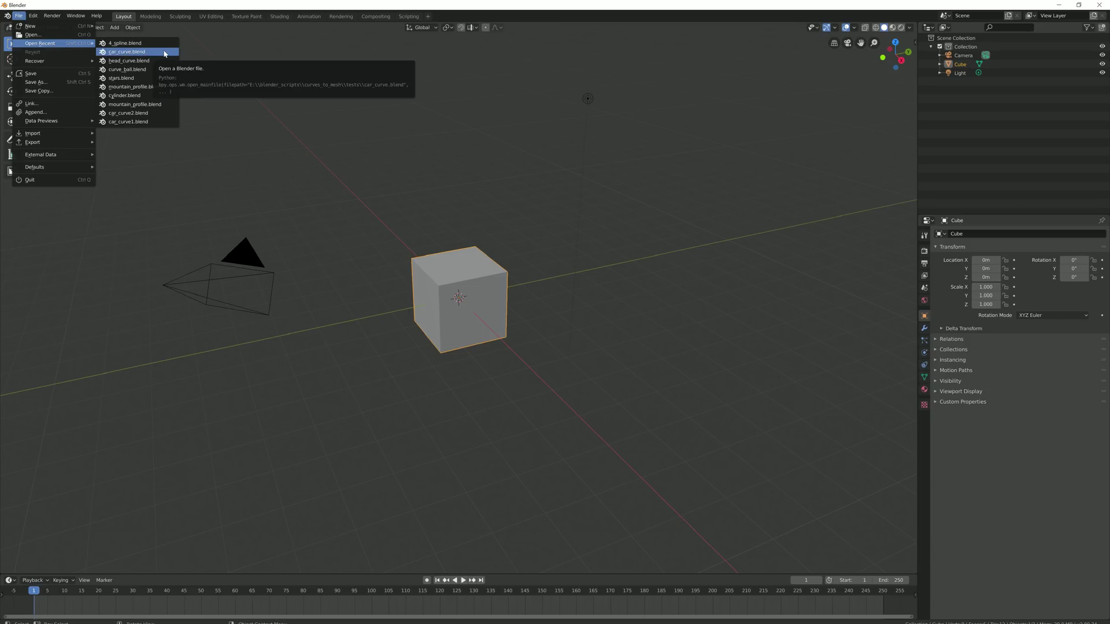
pyautogui.click(126, 51)
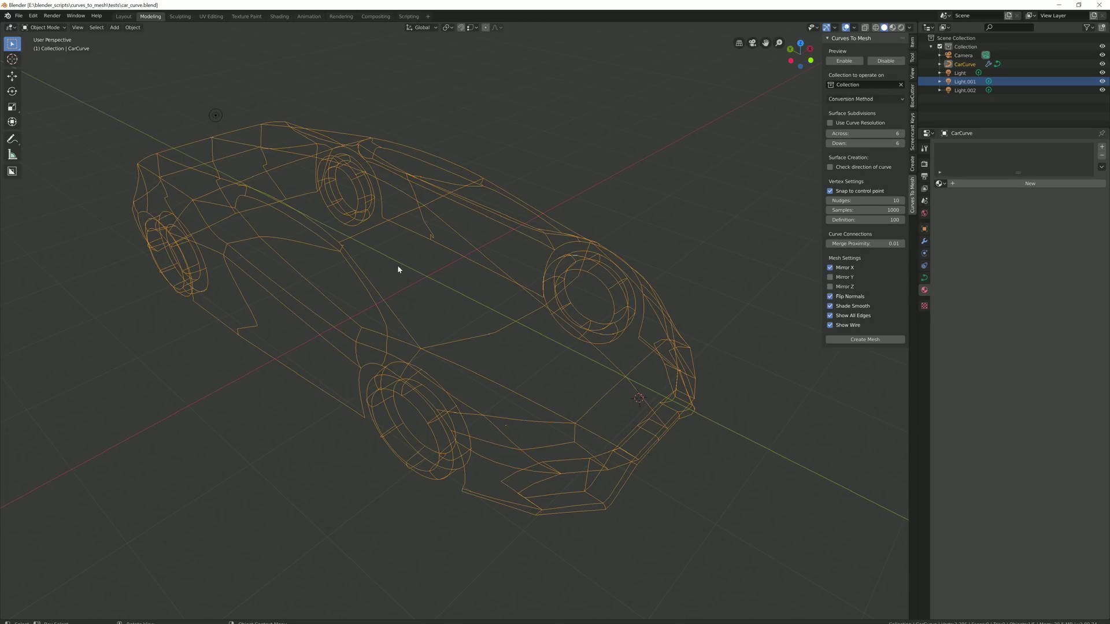
pyautogui.moveTo(542, 363)
pyautogui.mouseDown(button='middle')
pyautogui.moveTo(510, 359)
pyautogui.moveTo(543, 352)
pyautogui.moveTo(560, 324)
pyautogui.moveTo(531, 330)
pyautogui.moveTo(523, 362)
pyautogui.moveTo(532, 365)
pyautogui.mouseUp(button='middle')
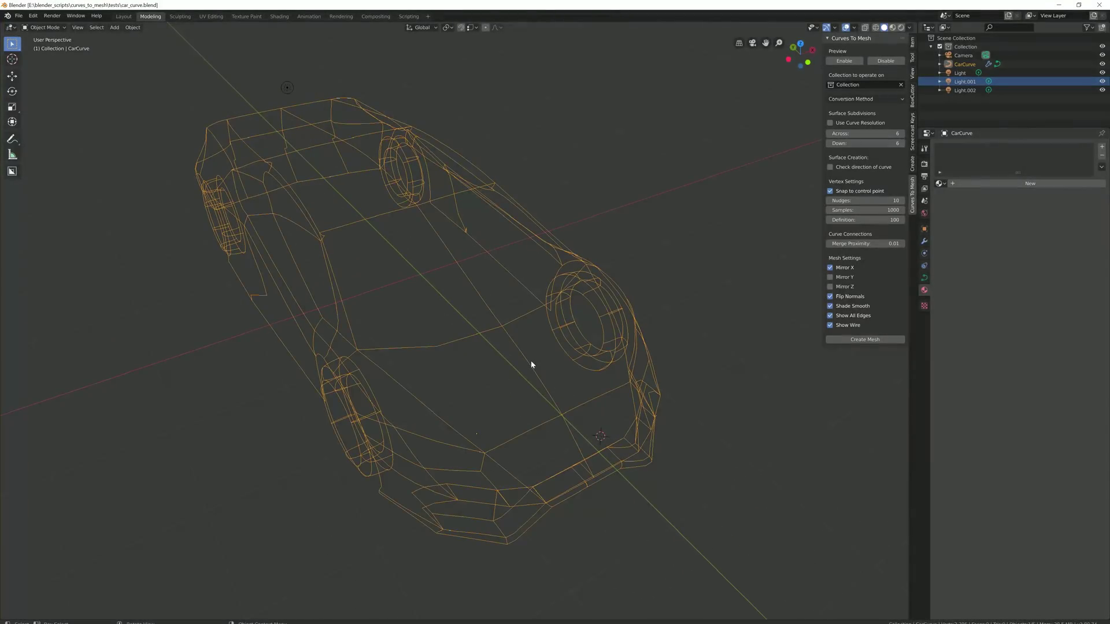
pyautogui.moveTo(567, 328); pyautogui.dragTo(545, 276, button='middle')
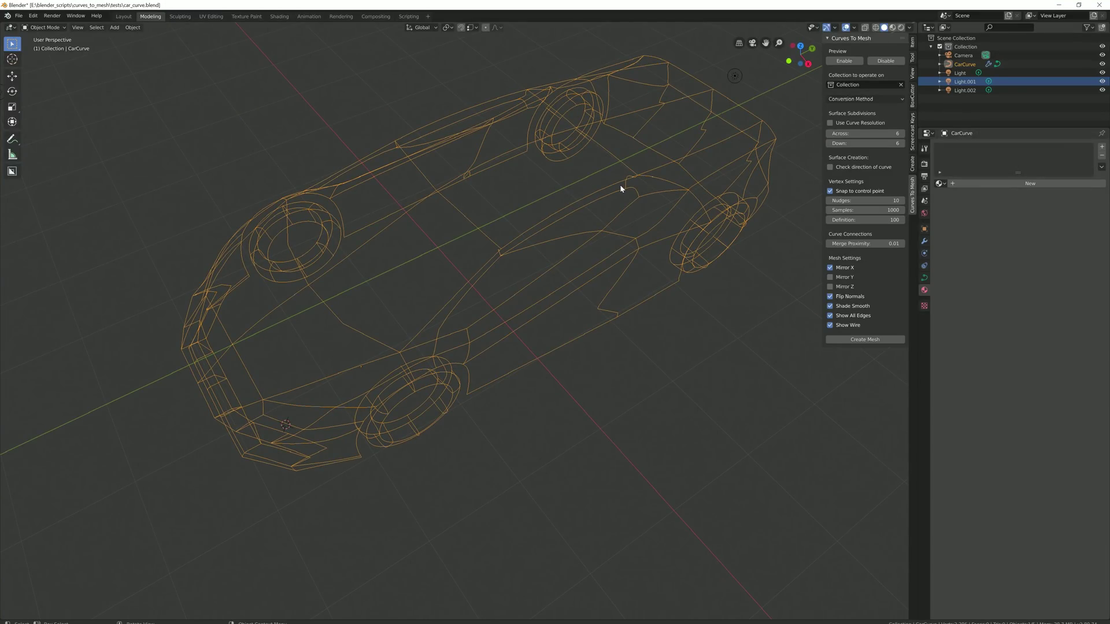
# Step: Show the car curve's Mirror modifier settings and bring up the mesh preview for the whole car
pyautogui.click(924, 241)
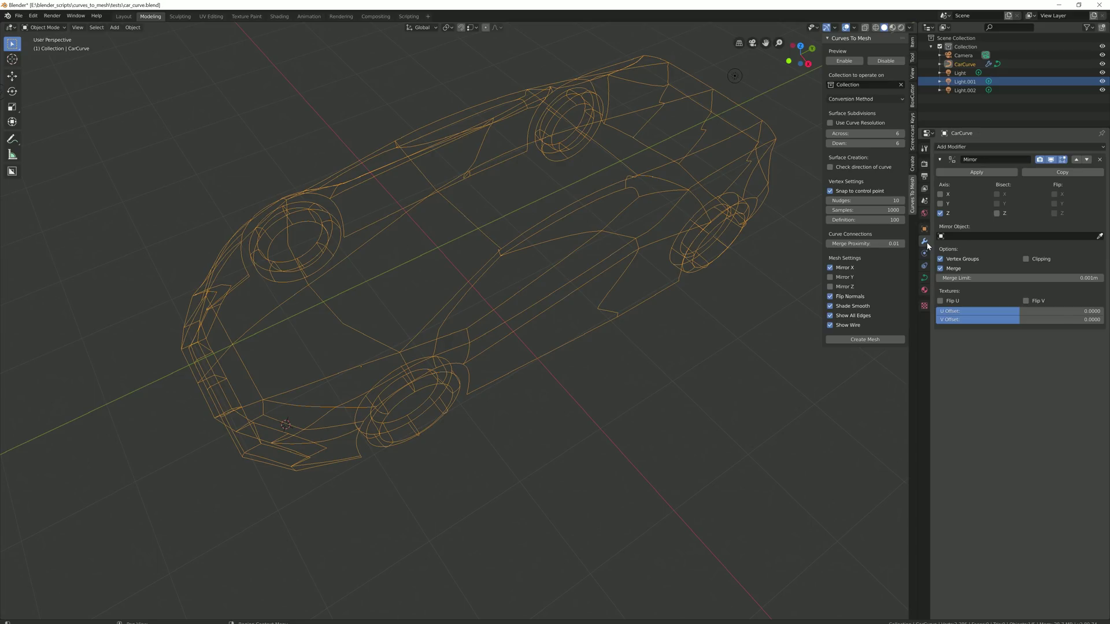
pyautogui.moveTo(466, 277); pyautogui.dragTo(417, 378, button='middle')
pyautogui.press('Tab')
pyautogui.press('a')
pyautogui.press('Tab')
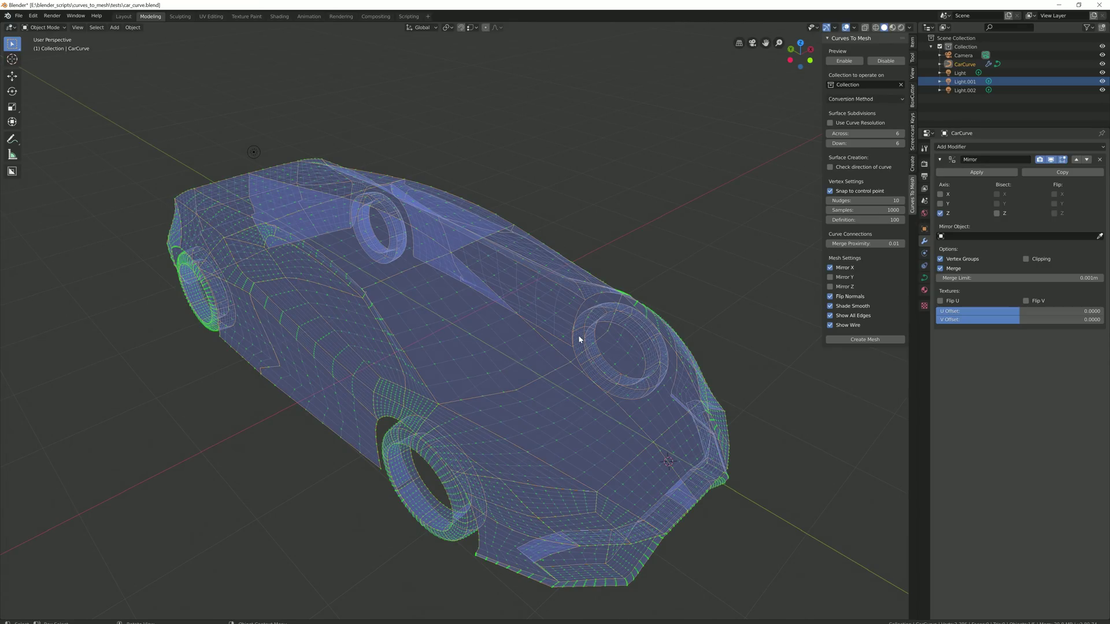
# Step: In Edit Mode, lower the control point at the centre of the windshield's base about 0.27 m along Z, and return to Object Mode
pyautogui.moveTo(577, 332); pyautogui.dragTo(322, 354, button='middle')
pyautogui.press('Tab')
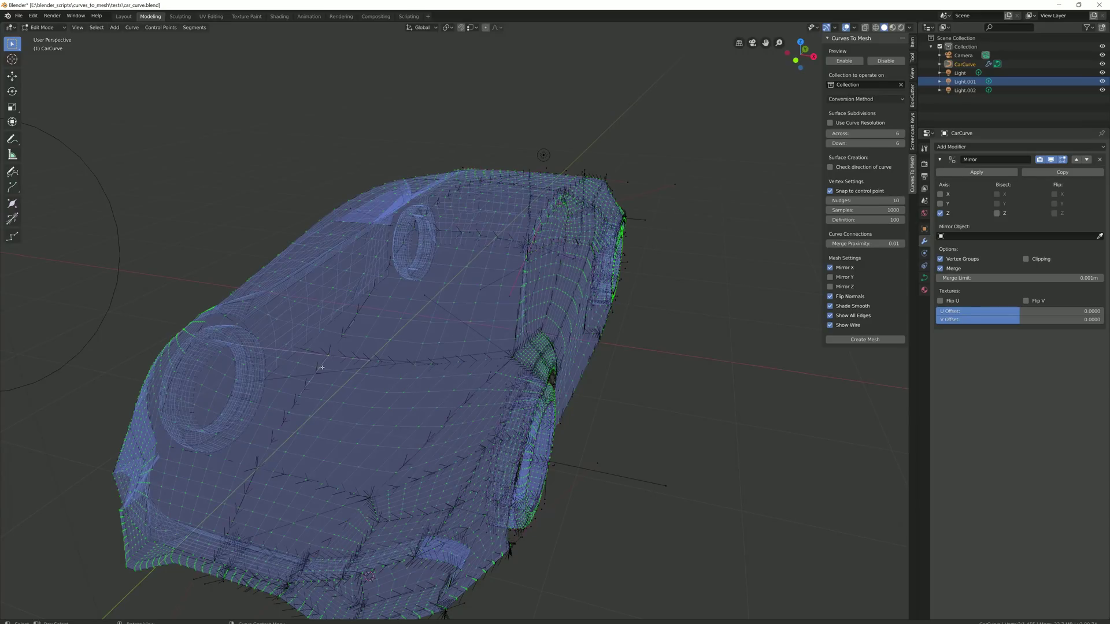
pyautogui.press('g')
pyautogui.press('z')
pyautogui.click(336, 397)
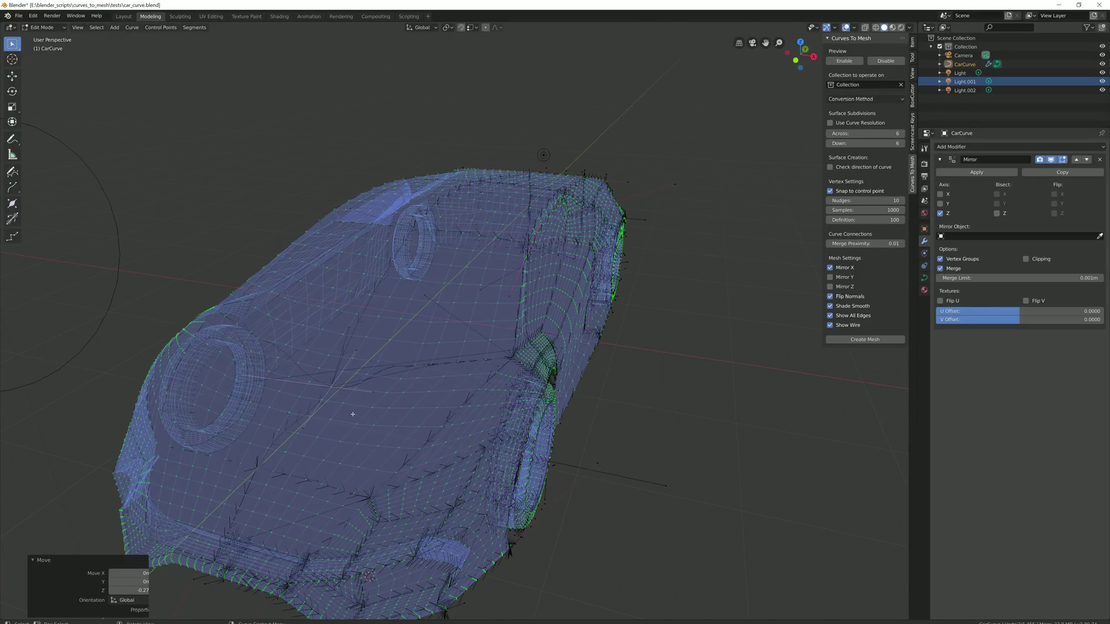
pyautogui.press('Tab')
pyautogui.moveTo(355, 419); pyautogui.dragTo(497, 364, button='middle')
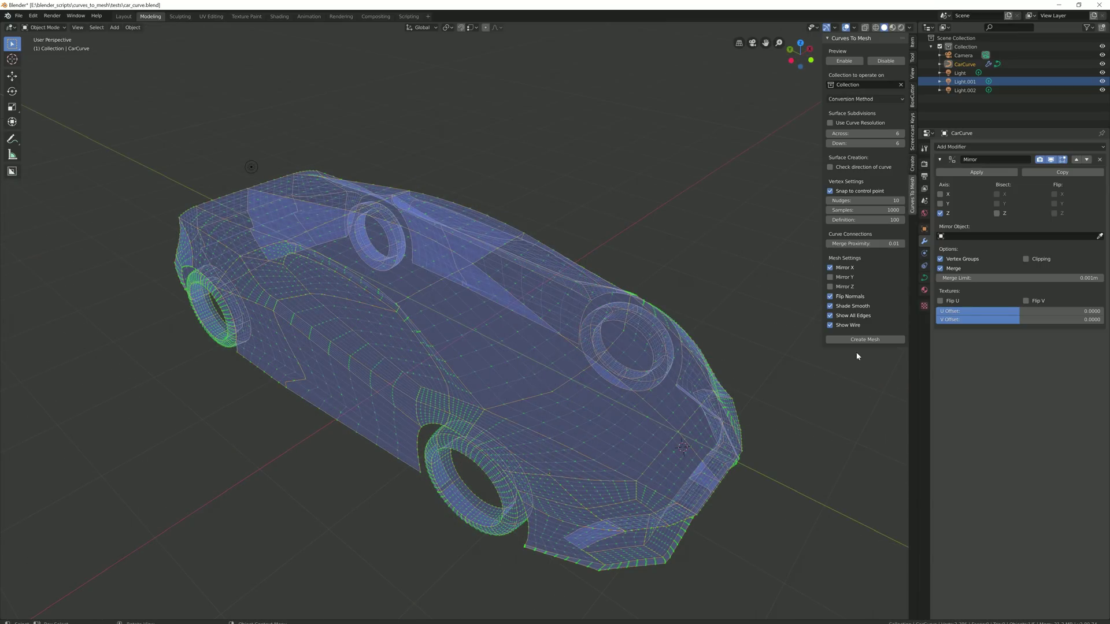
# Step: Create the mesh for the whole car from the edited car curve
pyautogui.click(883, 341)
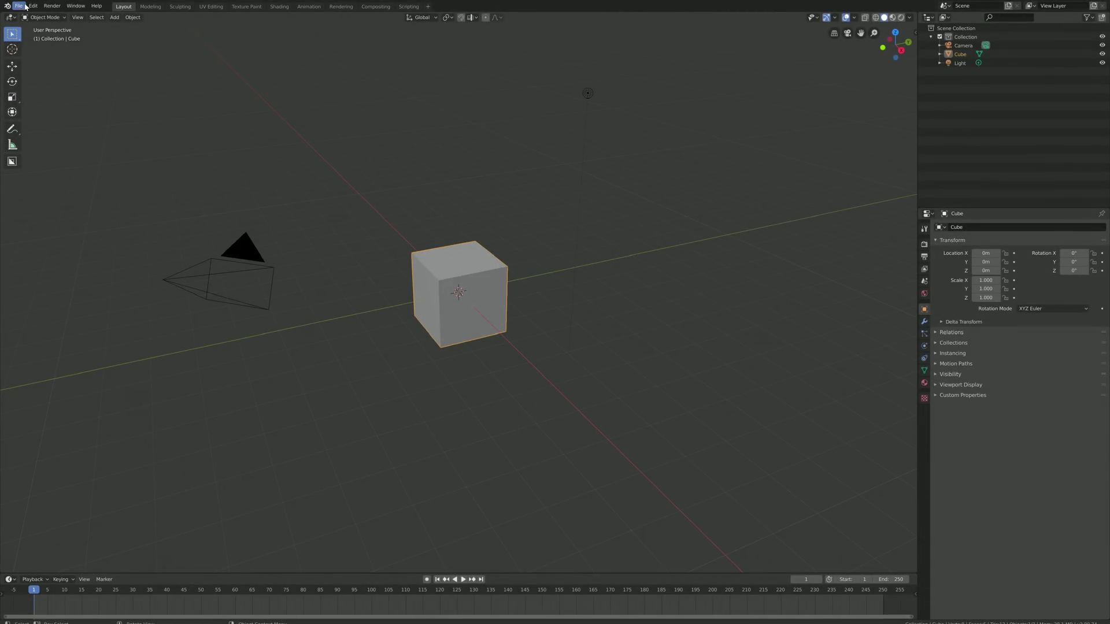
# Step: Open the recent file head_curve.blend
pyautogui.click(18, 6)
pyautogui.moveTo(43, 34)
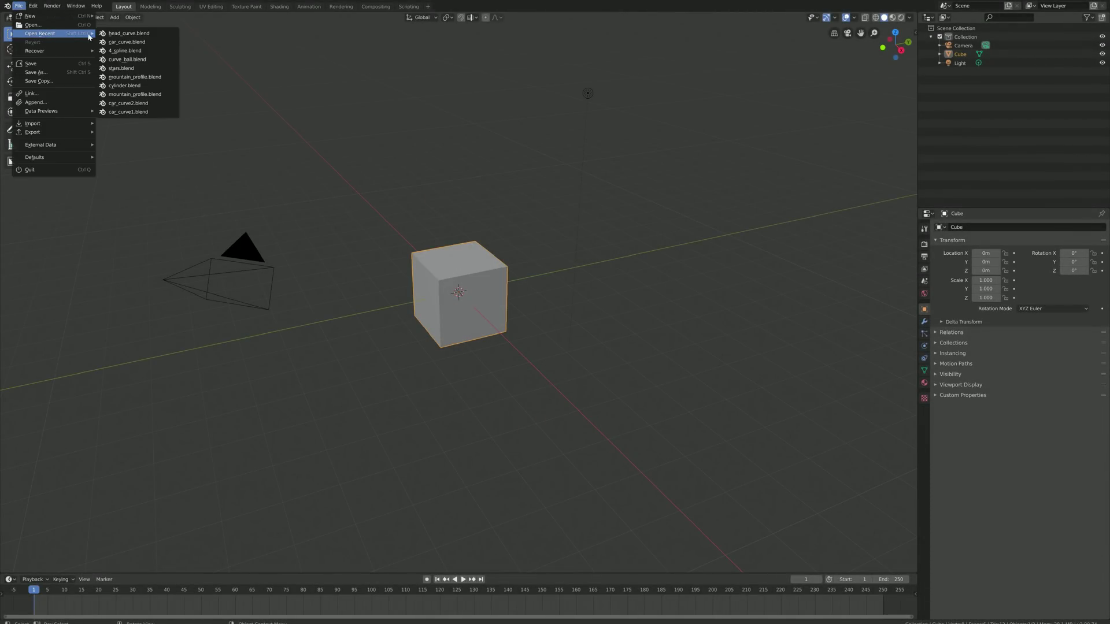
pyautogui.click(127, 35)
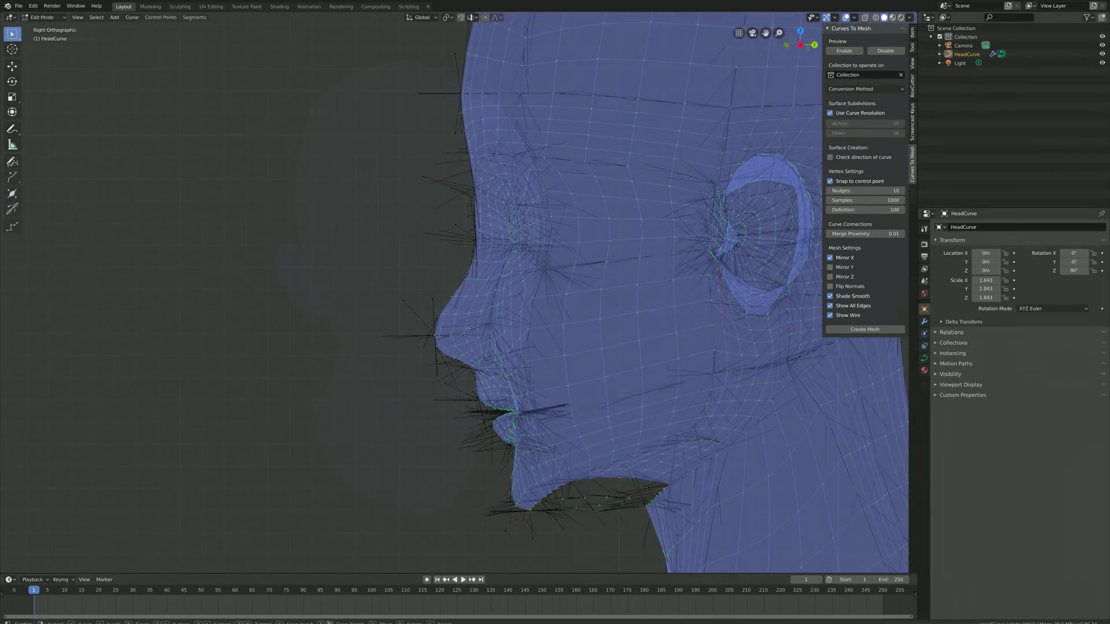
# Step: Move the nose tip of the head curve outward about 0.16 m along Y and create the mesh from the head curve
pyautogui.press('g')
pyautogui.press('y')
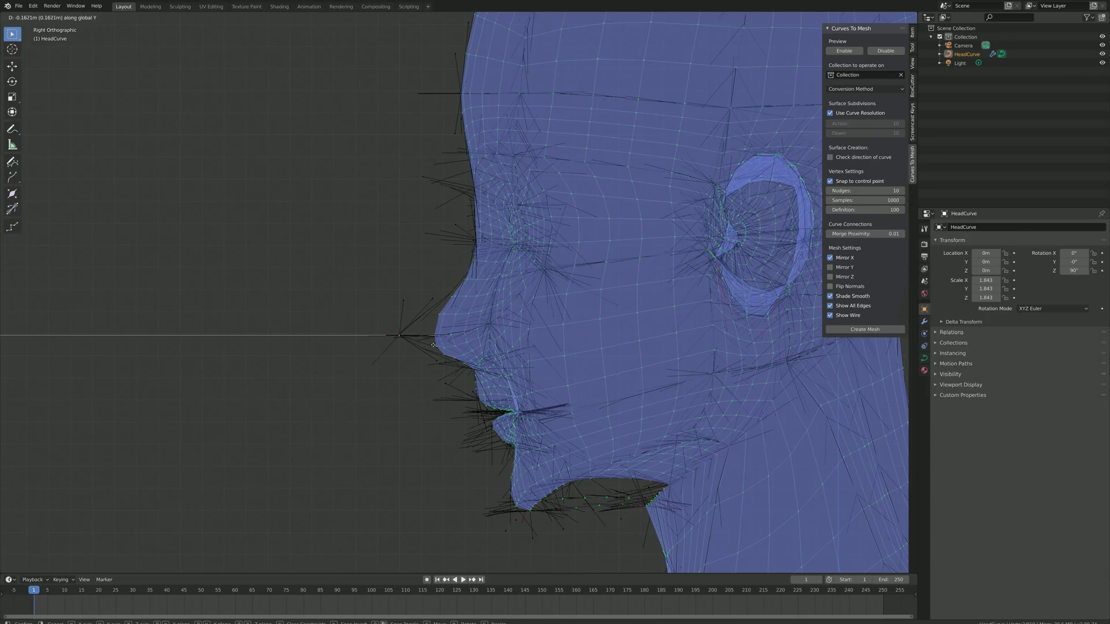
pyautogui.click(433, 346)
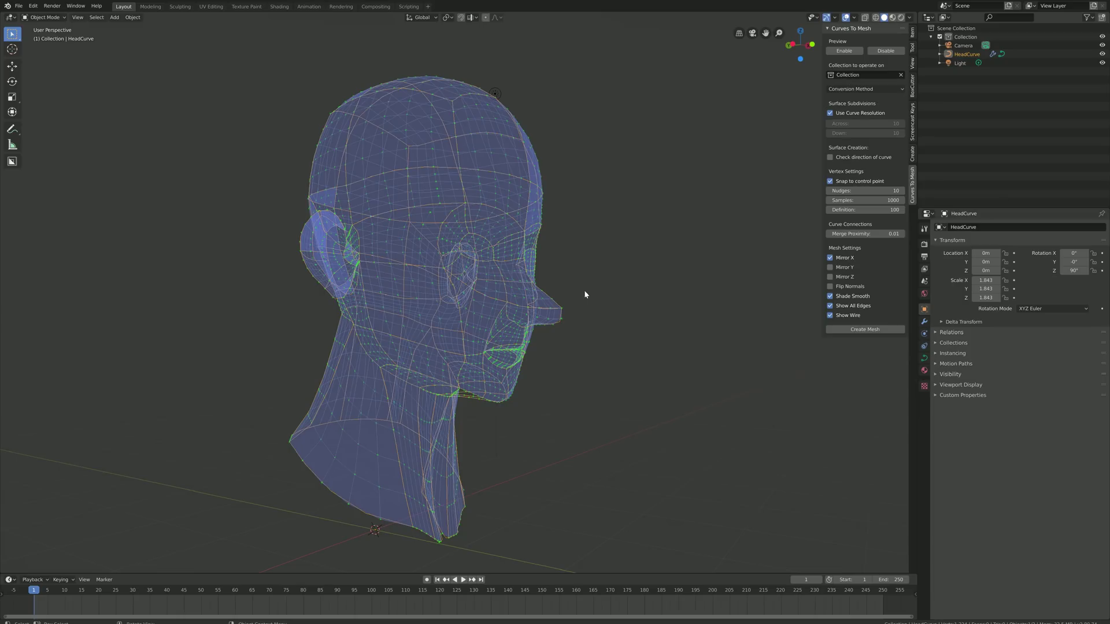
pyautogui.click(867, 329)
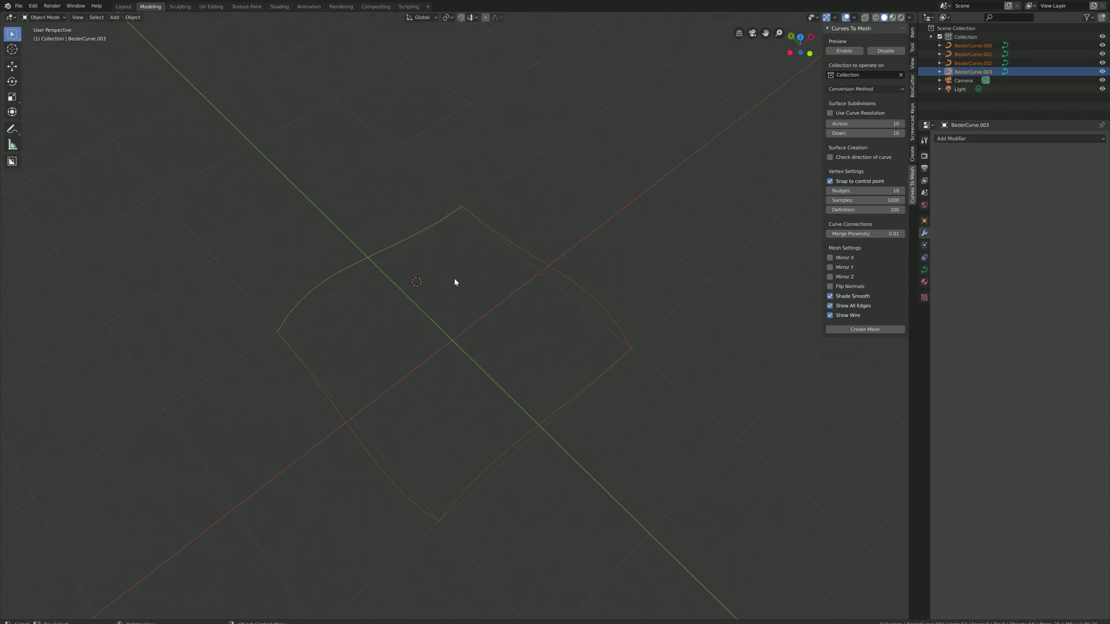
# Step: Look at the four Bezier boundary curves in Edit Mode, return to Object Mode and enable their mesh preview
pyautogui.press('Tab')
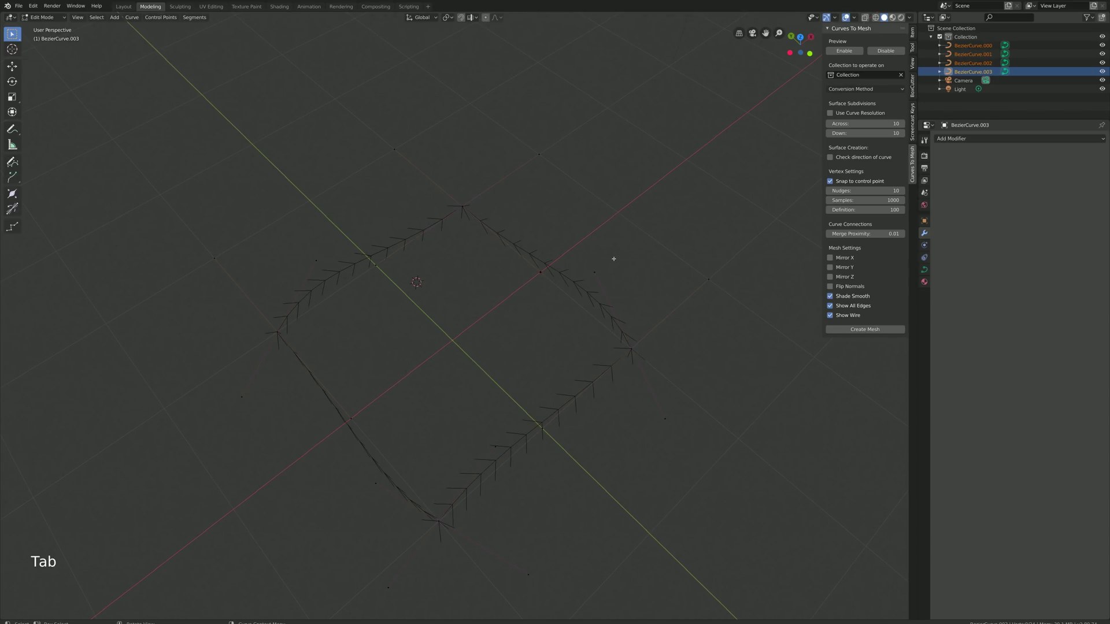
pyautogui.press('Tab')
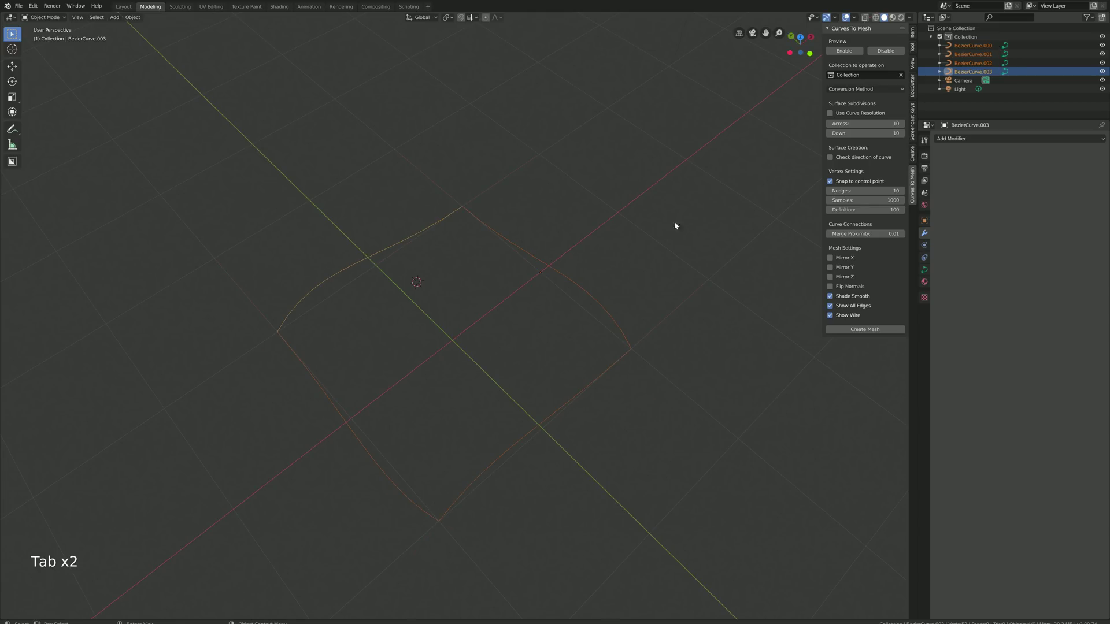
pyautogui.click(845, 50)
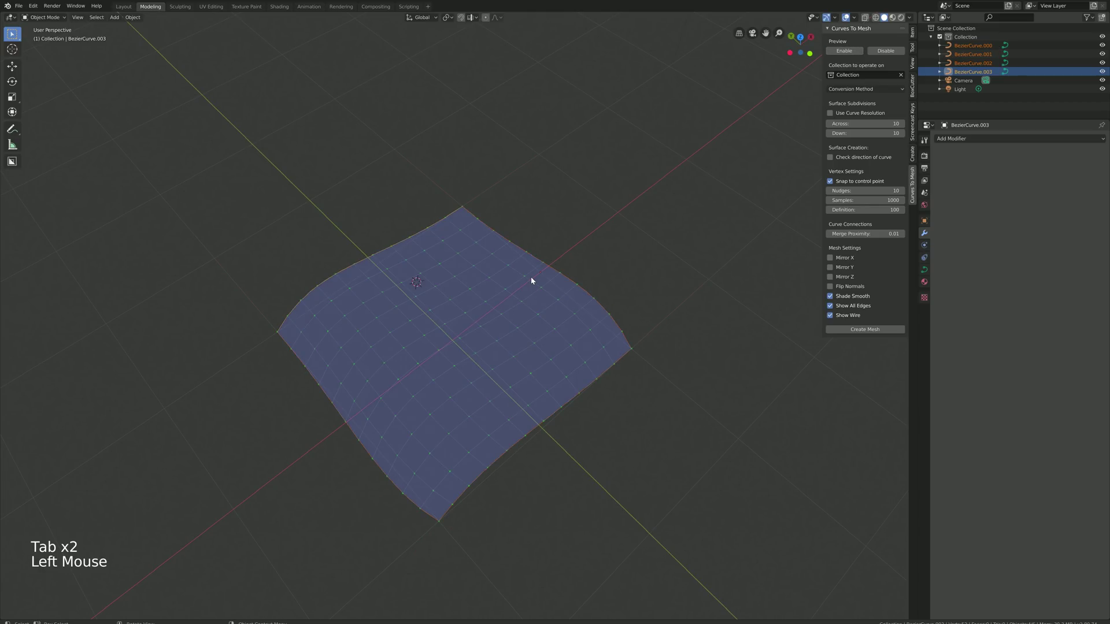
# Step: Select all linked points of one boundary curve in Edit Mode to inspect it, and return to Object Mode
pyautogui.press('Tab')
pyautogui.press('l')
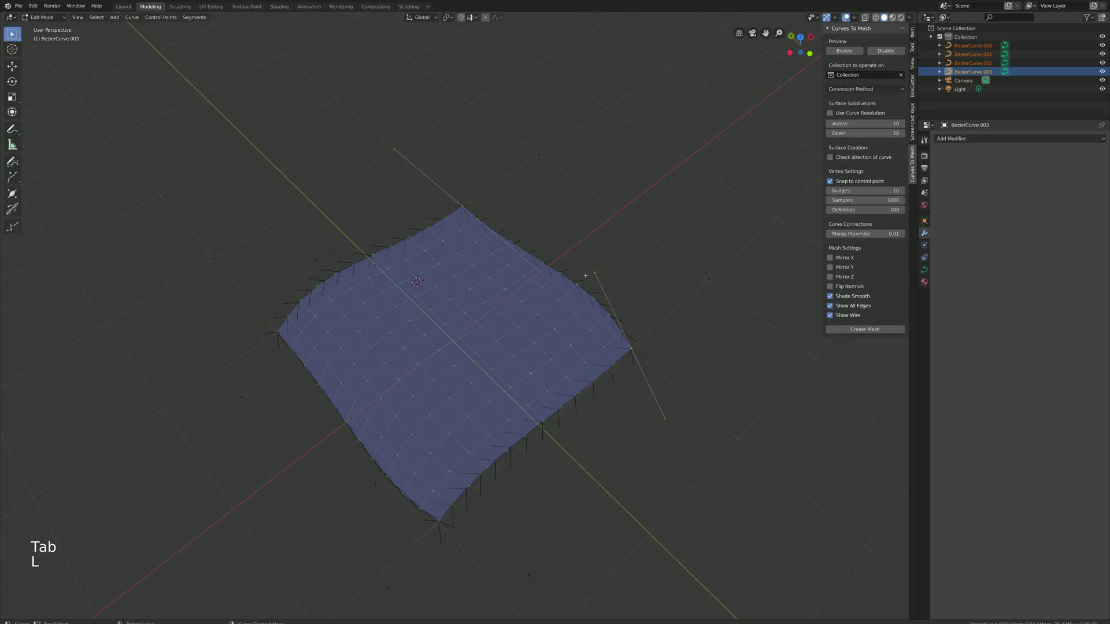
pyautogui.press('Tab')
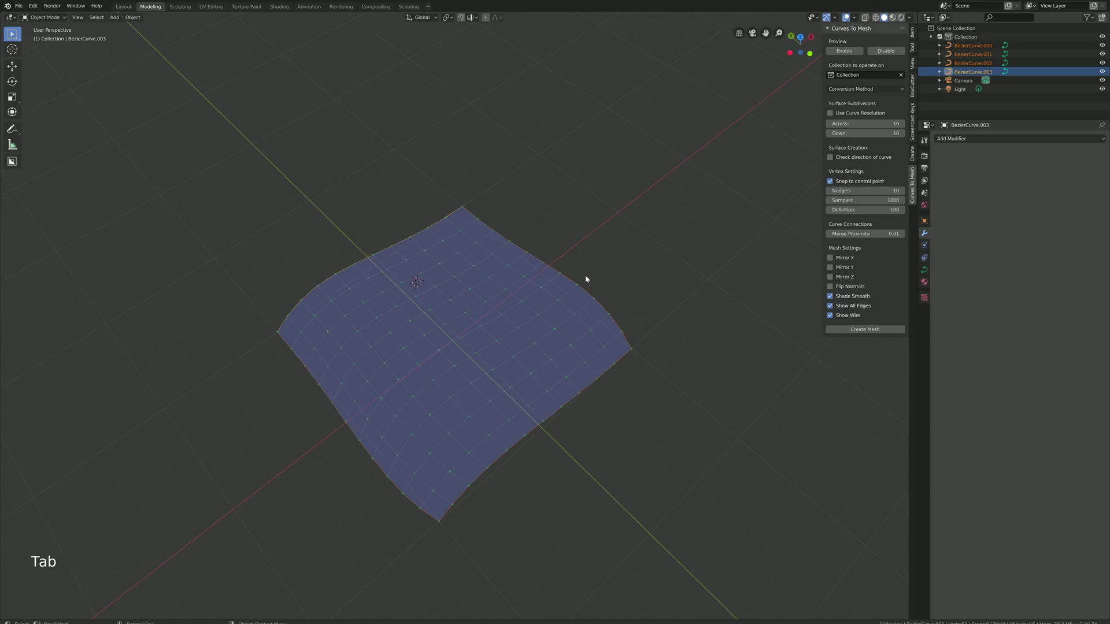
pyautogui.press('alt')
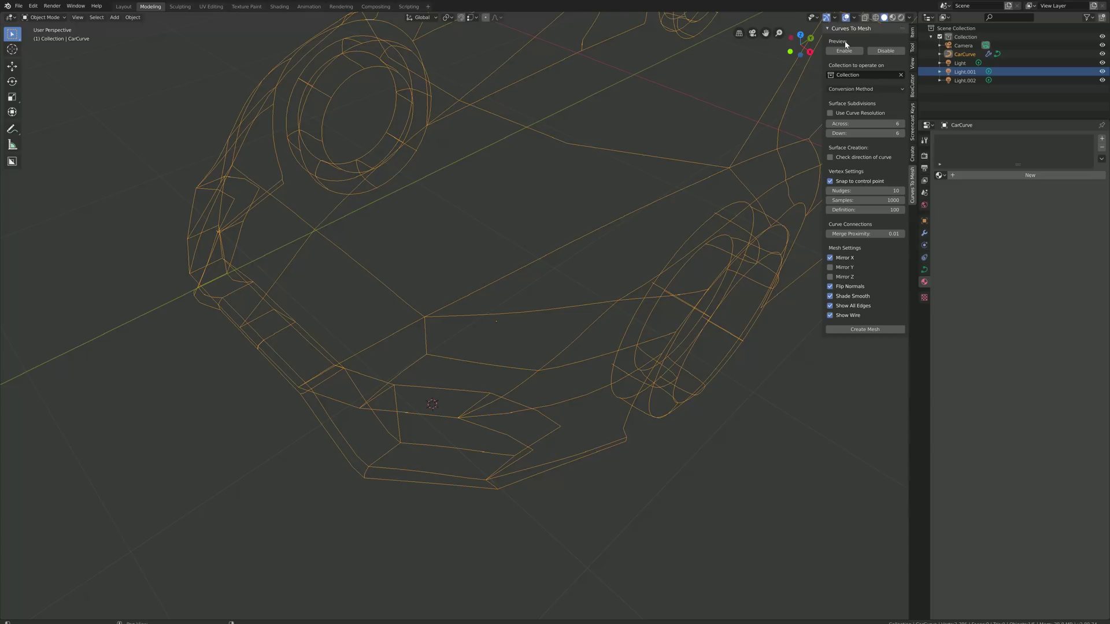
# Step: Create the mesh from the car curve and, in Edit Mode, extrude its headlight face region about 0.29 m into the body
pyautogui.click(867, 330)
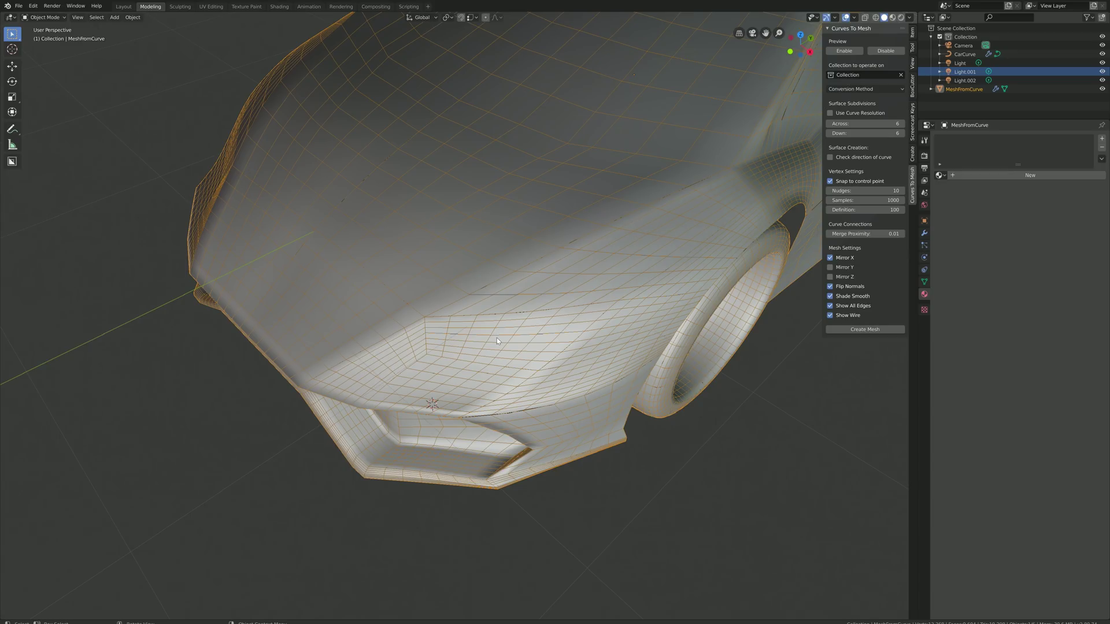
pyautogui.press('Tab')
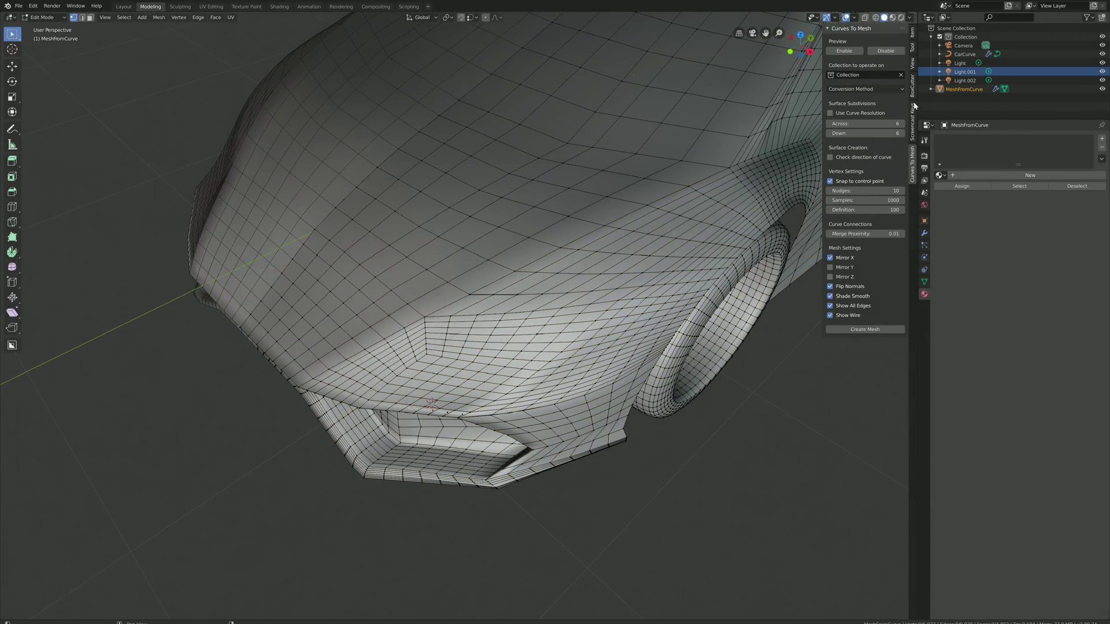
pyautogui.press('3')
pyautogui.keyDown('ctrl'); pyautogui.keyDown('shift'); pyautogui.click(589, 309); pyautogui.keyUp('shift'); pyautogui.keyUp('ctrl')
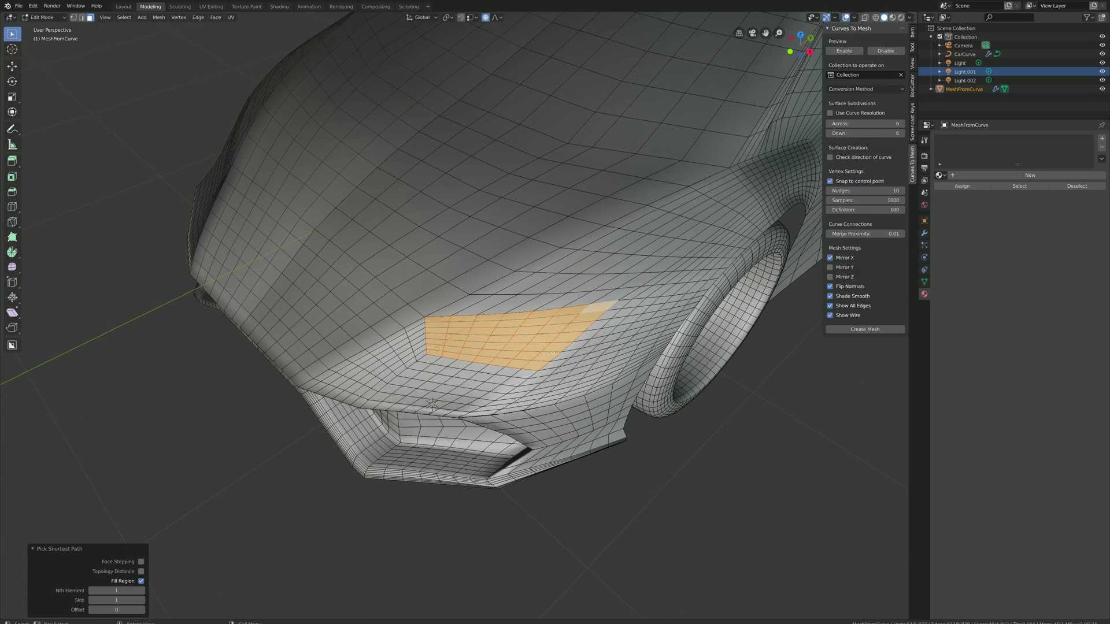
pyautogui.press('e')
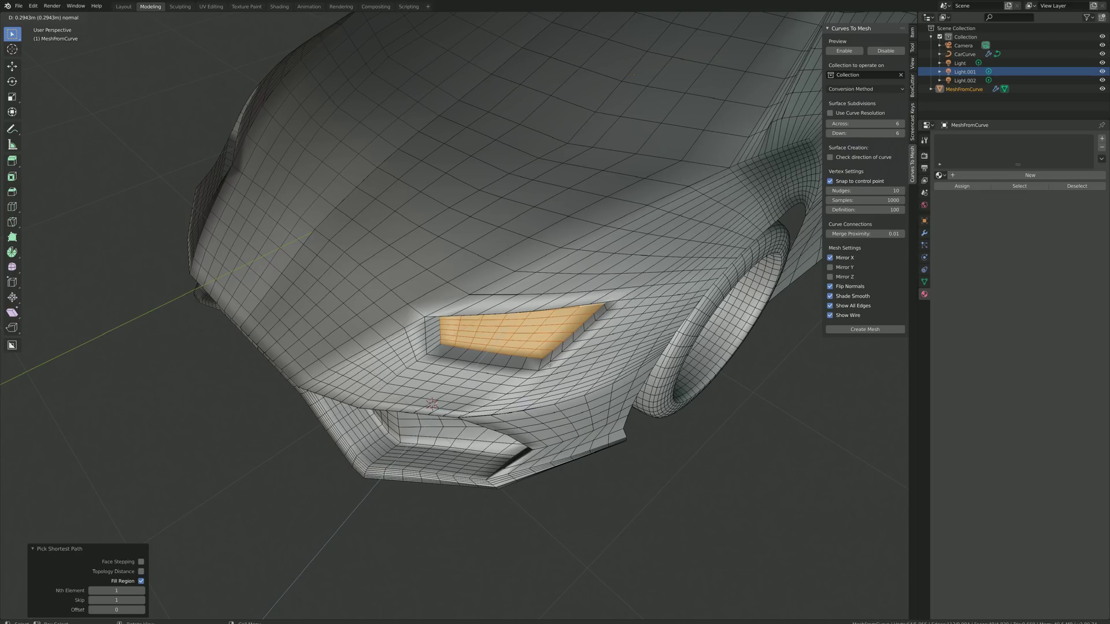
pyautogui.click(550, 366)
pyautogui.press('Tab')
pyautogui.scroll(-6, 550, 365)
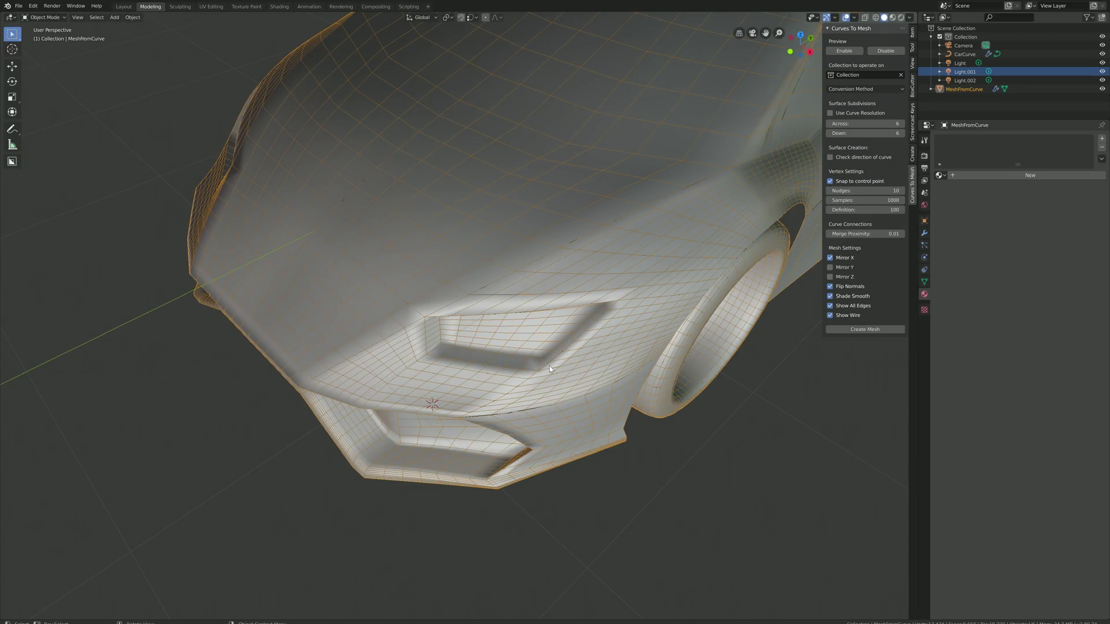